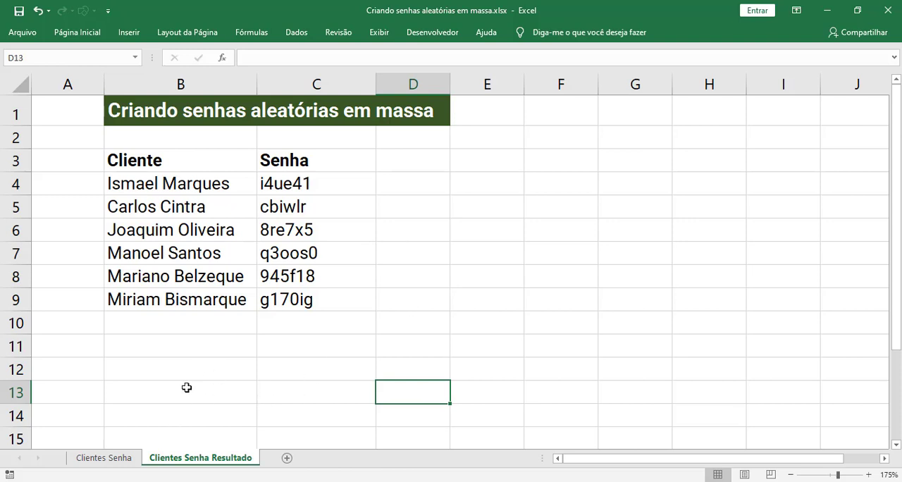
- Switch to the Clientes Senha worksheet with the empty Senha column
{"action": "left_click", "coordinate": [103, 459]}
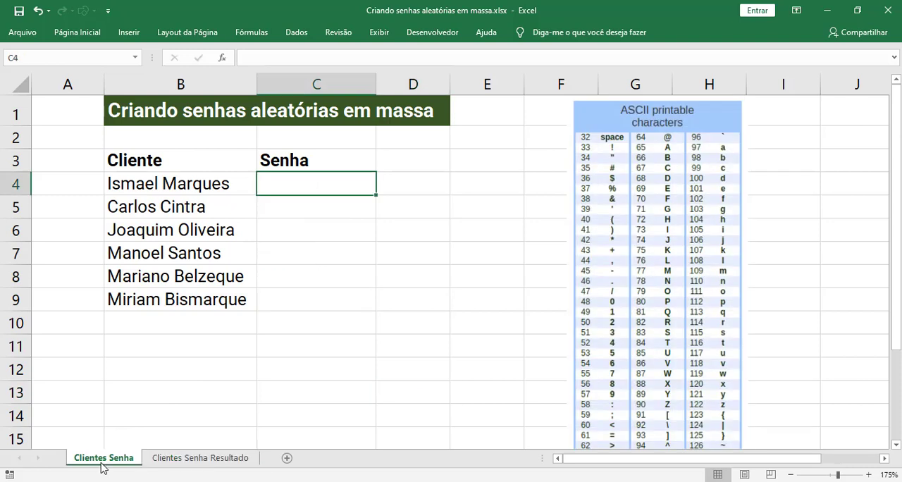
{"action": "left_click_drag", "start_coordinate": [310, 204], "coordinate": [310, 292]}
{"action": "double_click", "coordinate": [310, 291]}
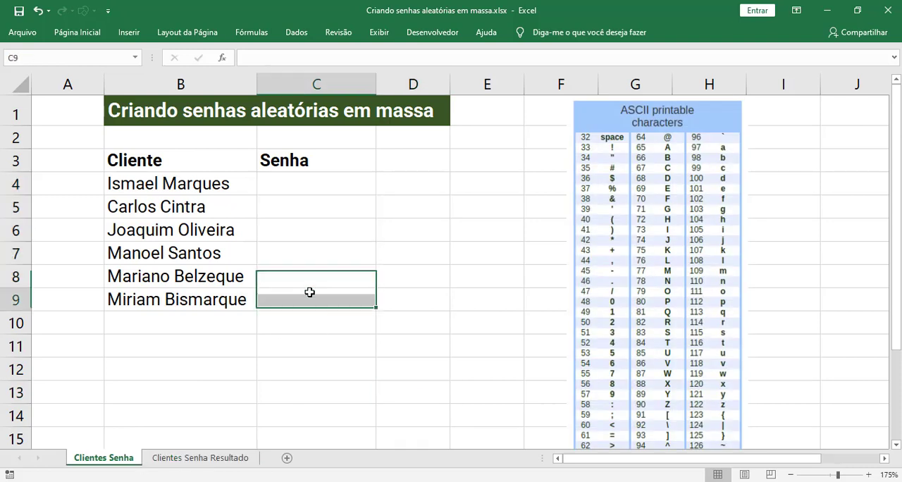
{"action": "left_click", "coordinate": [327, 177]}
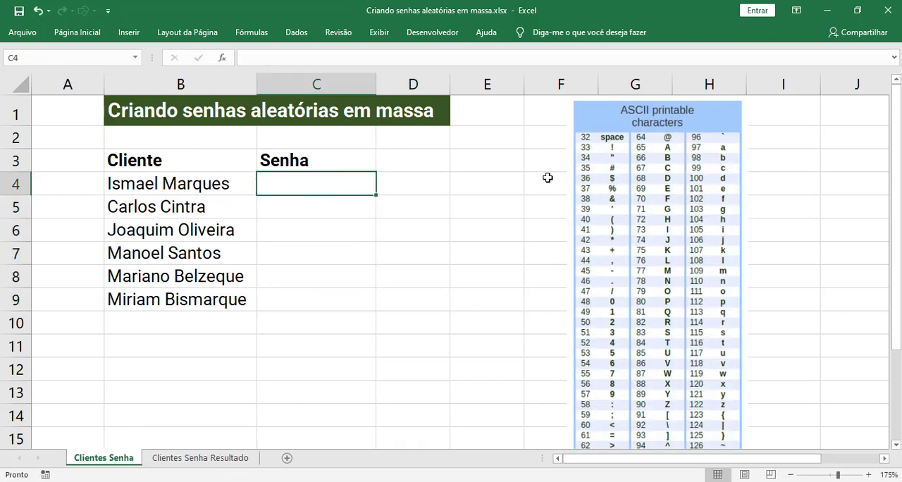
{"action": "left_click", "coordinate": [410, 245]}
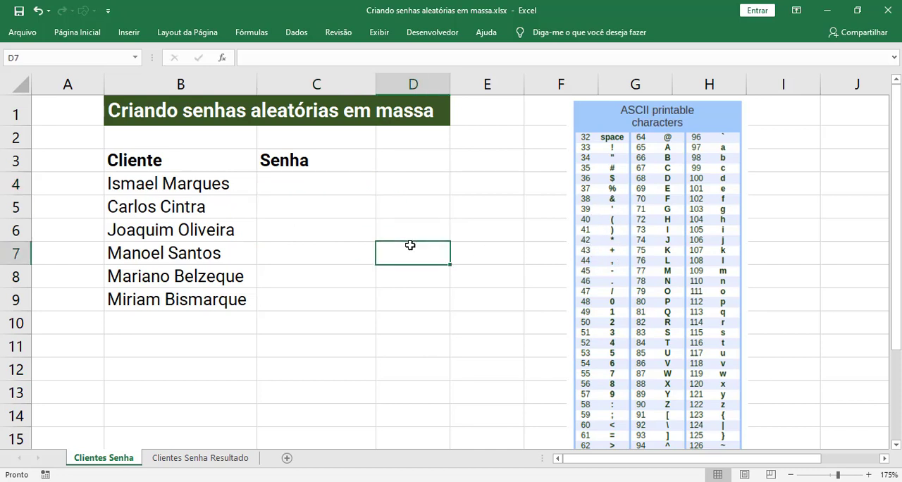
- Try entering the letter "a" in C4 through its ASCII code 97, and erase it
{"action": "left_click", "coordinate": [334, 186]}
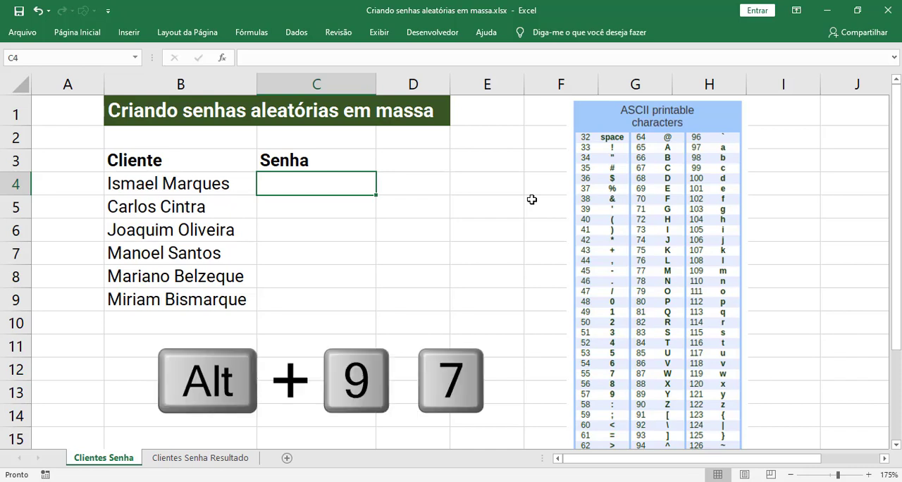
{"action": "key", "text": "alt"}
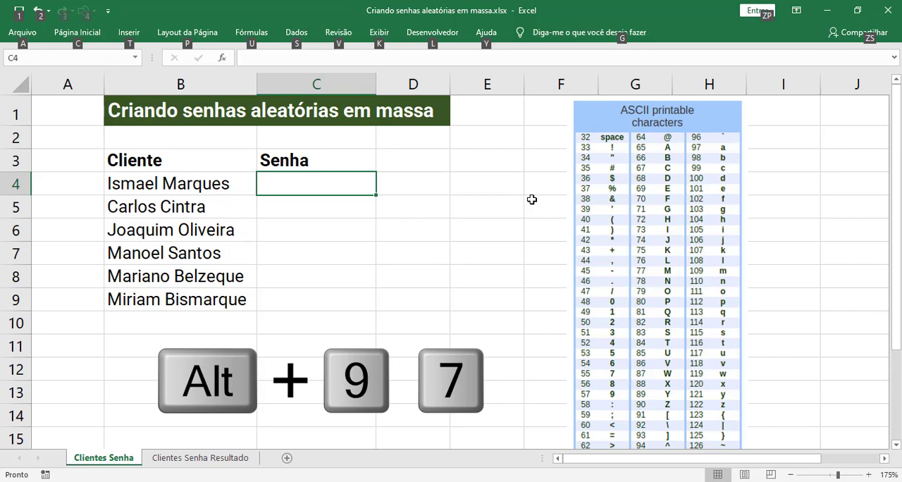
{"action": "key", "text": "alt"}
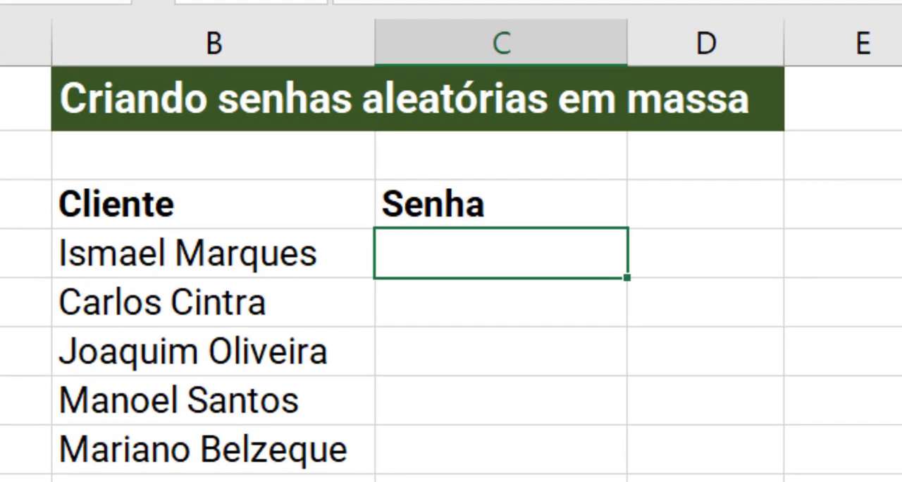
{"action": "type", "text": "a"}
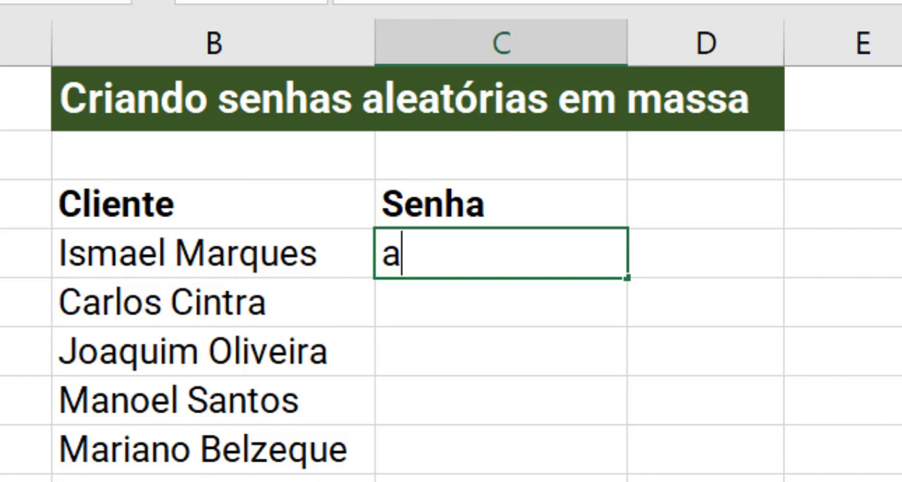
{"action": "key", "text": "BackSpace"}
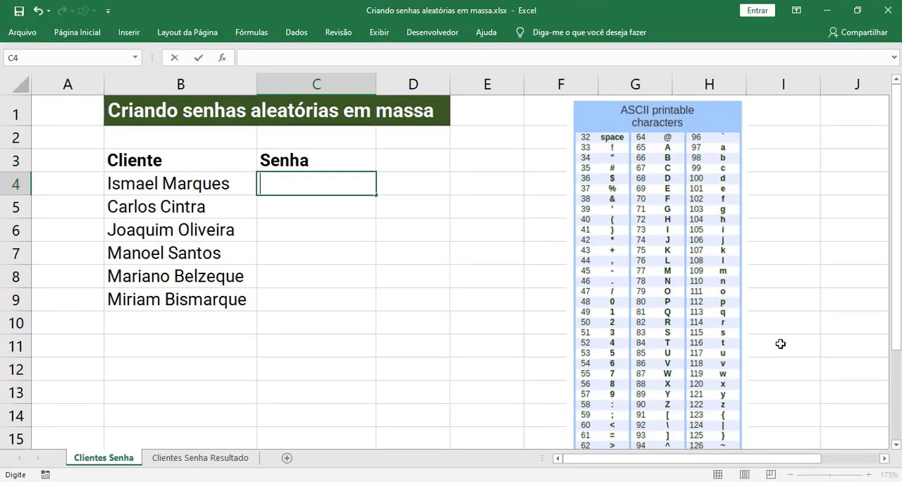
- Try entering 4 in C4, and undo the entry
{"action": "key", "text": "F2"}
{"action": "type", "text": "4"}
{"action": "key", "text": "Return"}
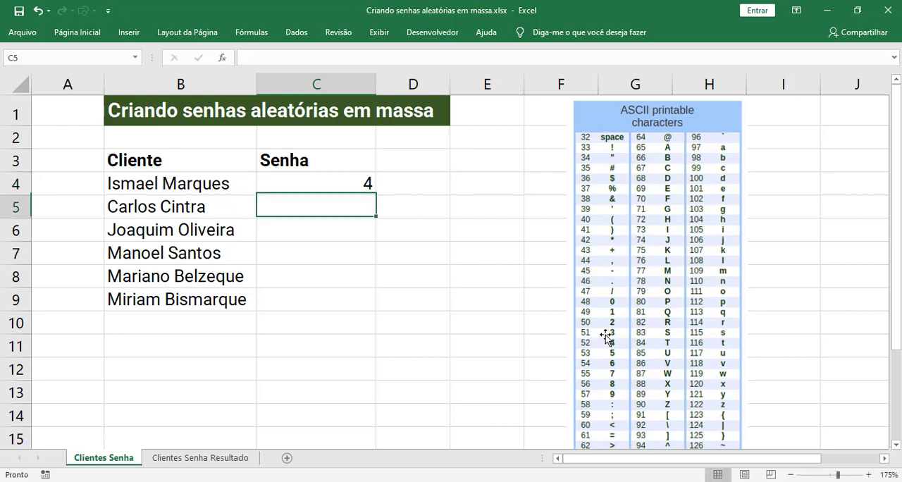
{"action": "key", "text": "ctrl+z"}
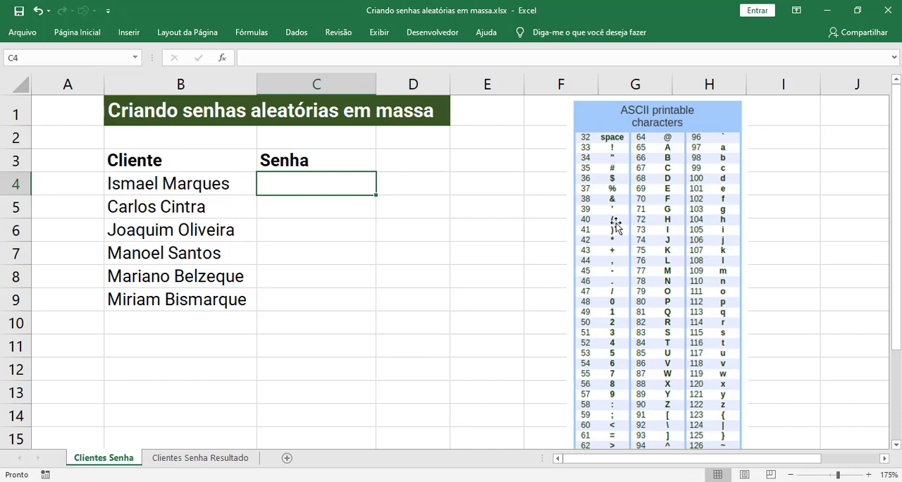
- Enter the formula =CARACT(77) in C4
{"action": "type", "text": "=CARACT("}
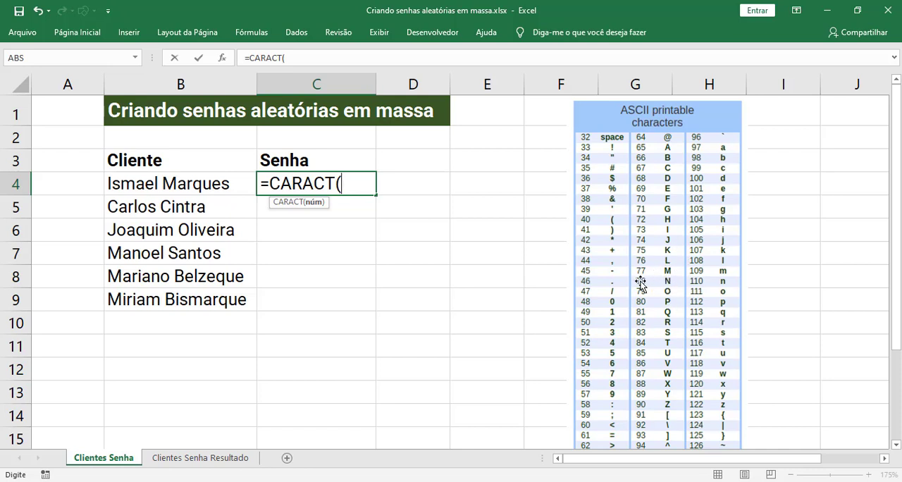
{"action": "type", "text": "77)"}
{"action": "key", "text": "Return"}
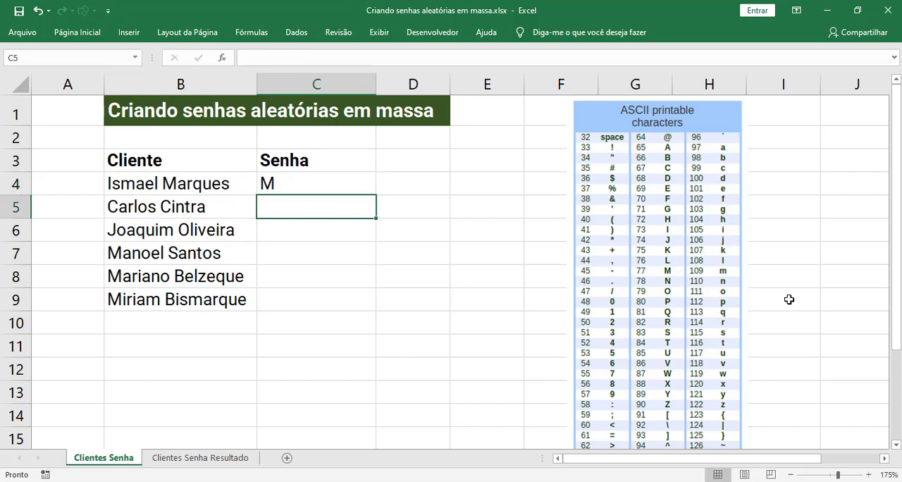
- Change the character code in C4's CARACT formula to 48
{"action": "left_click", "coordinate": [302, 181]}
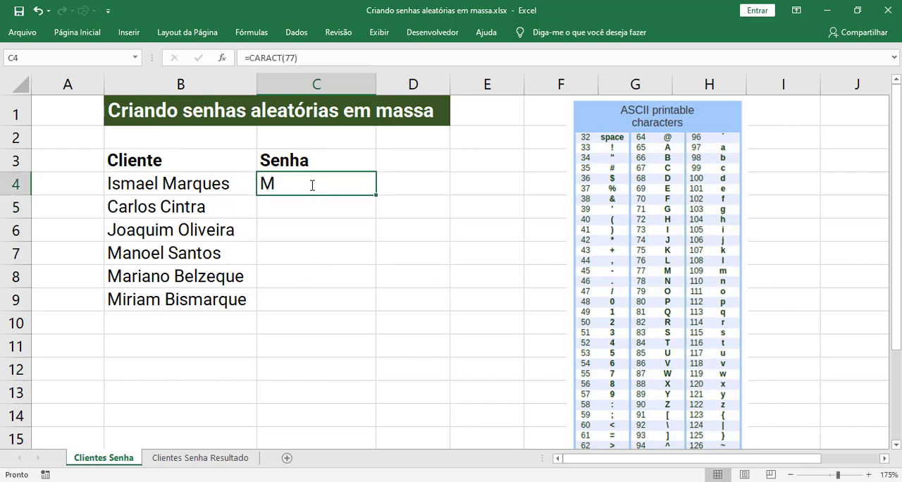
{"action": "double_click", "coordinate": [314, 183]}
{"action": "left_click_drag", "start_coordinate": [341, 184], "coordinate": [360, 184]}
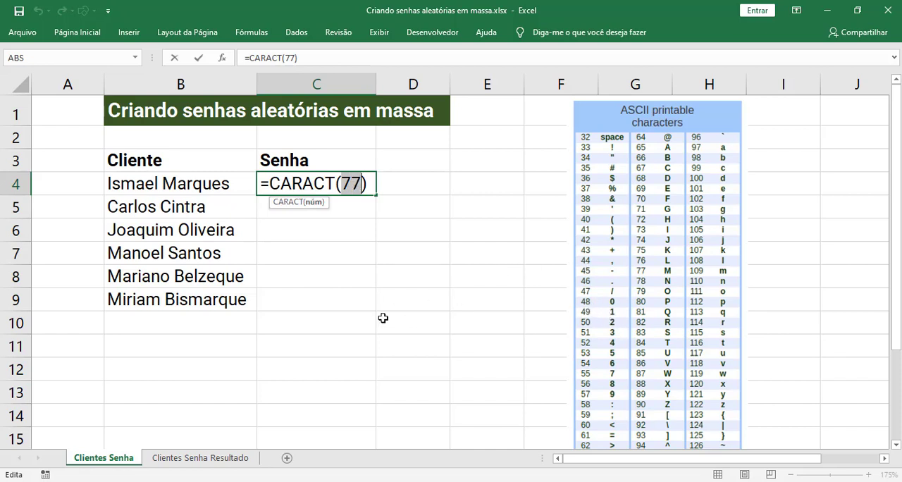
{"action": "type", "text": "48"}
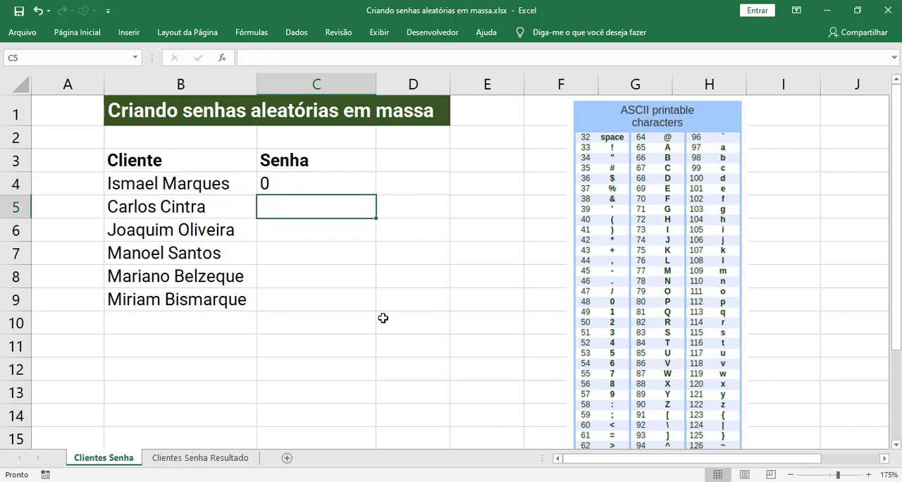
- Replace the content of C4 with the formula =ALEATÓRIOENTRE(1;2) and recalculate the sheet
{"action": "key", "text": "Up"}
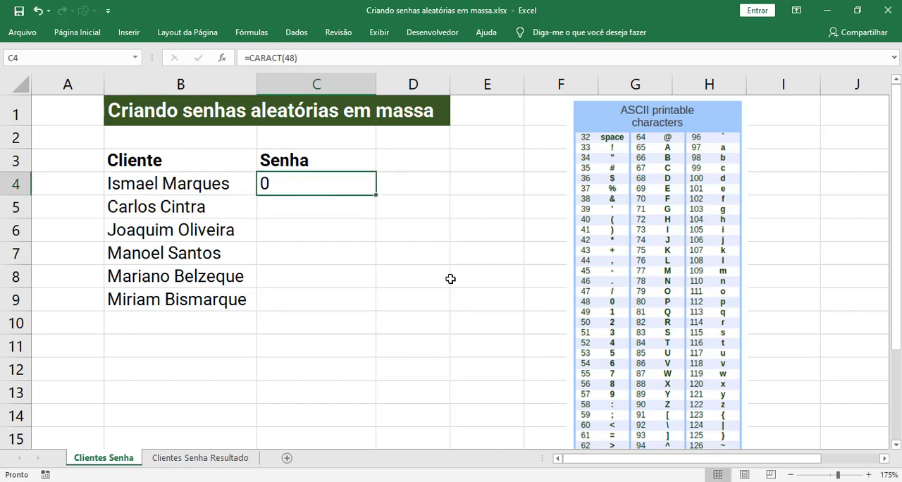
{"action": "key", "text": "Delete"}
{"action": "type", "text": "=AL"}
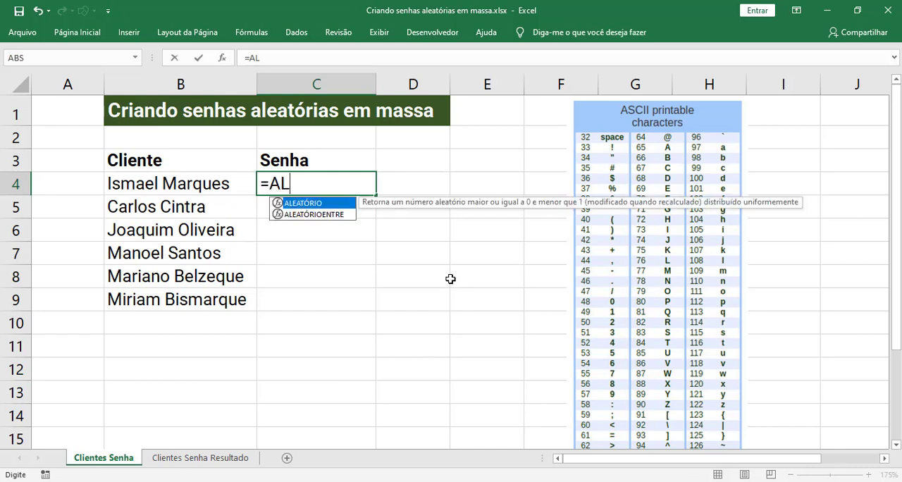
{"action": "key", "text": "Down"}
{"action": "key", "text": "Tab"}
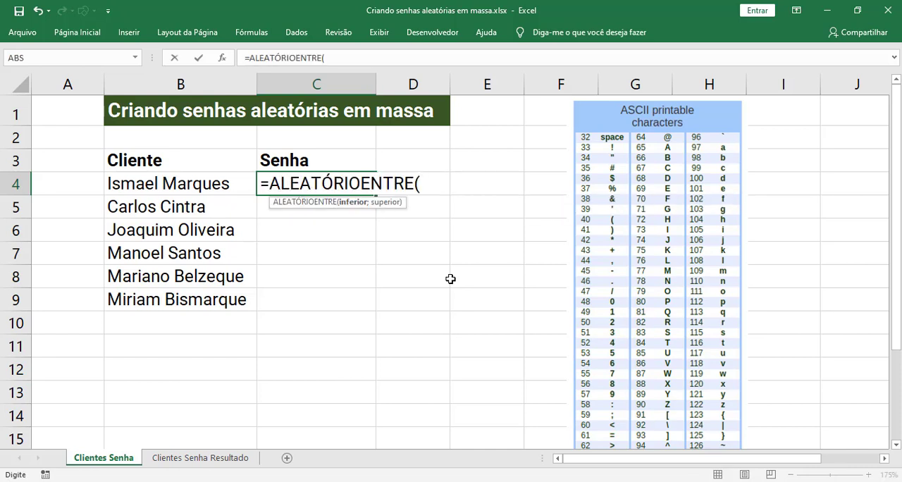
{"action": "type", "text": "1;2"}
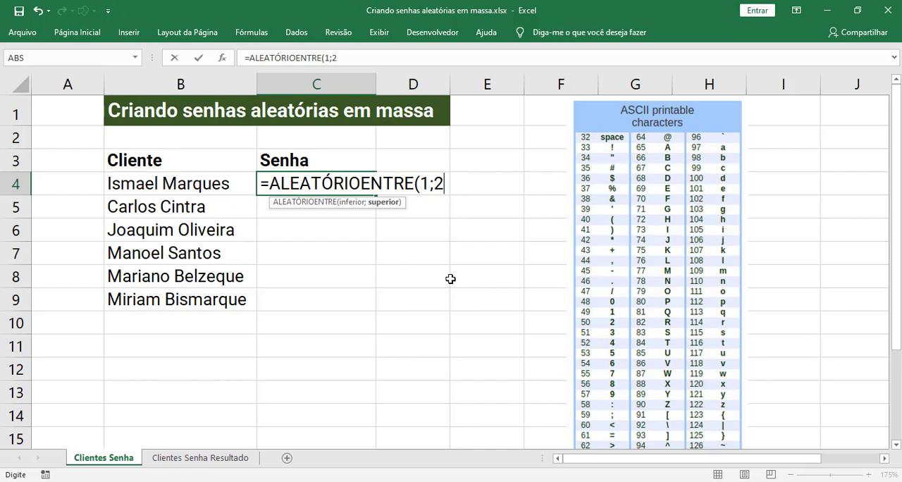
{"action": "type", "text": ")"}
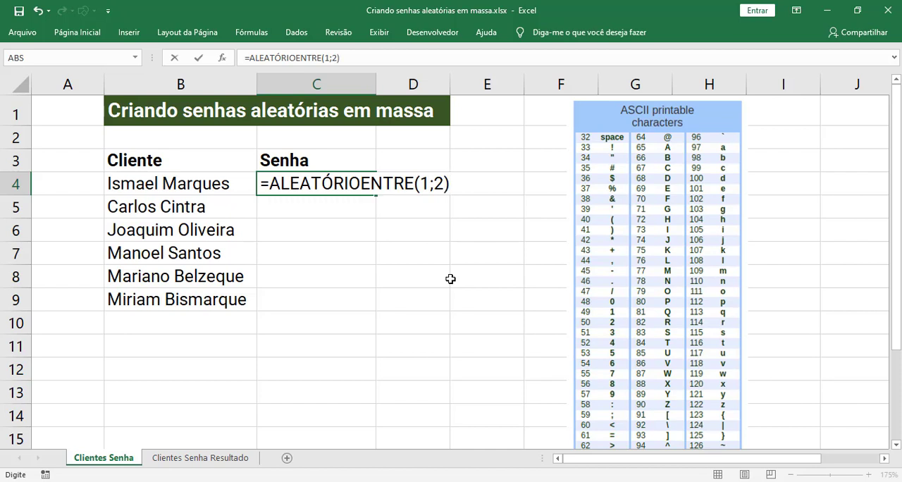
{"action": "key", "text": "Return"}
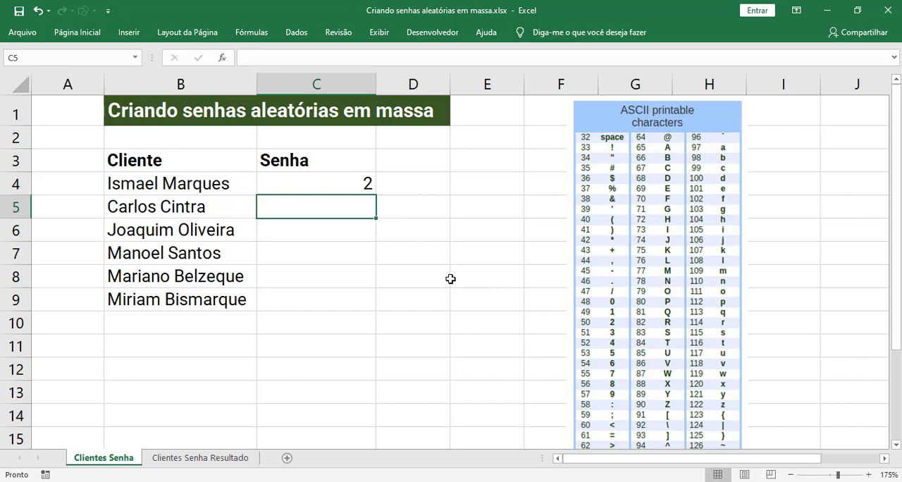
{"action": "key", "text": "F9"}
{"action": "key", "text": "F9"}
- Wrap C4's random-number formula in an SE function with the logical test ALEATÓRIOENTRE(1;2)=1
{"action": "key", "text": "Up"}
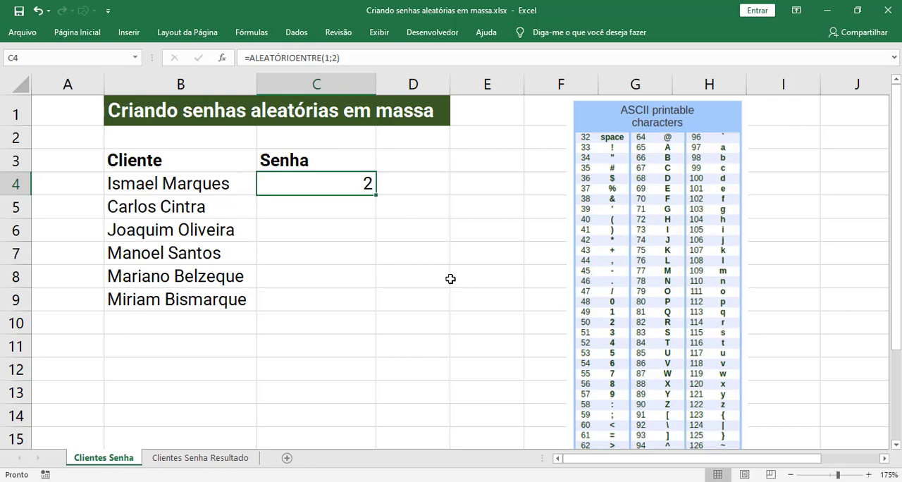
{"action": "key", "text": "F2"}
{"action": "key", "text": "Home"}
{"action": "key", "text": "Right"}
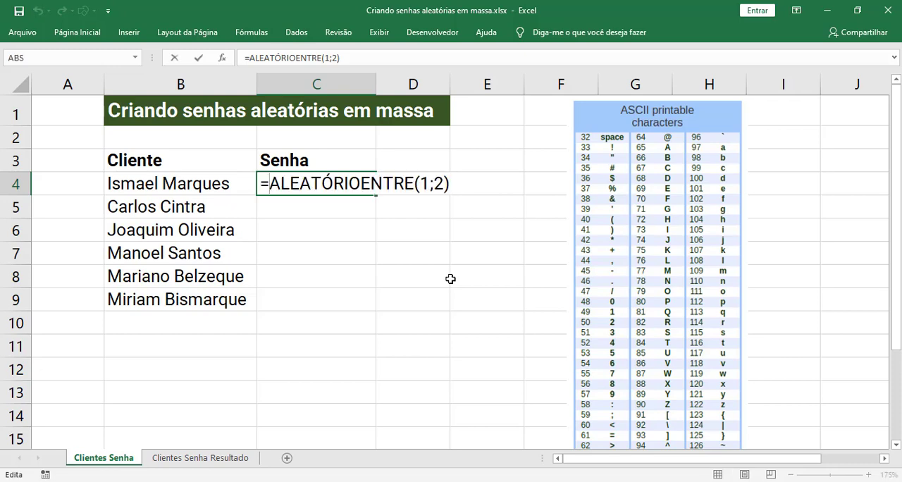
{"action": "type", "text": "SE("}
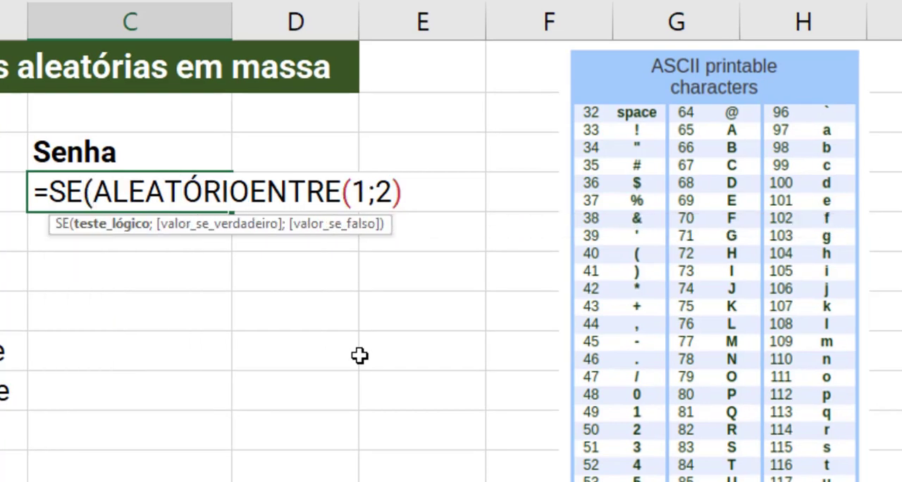
{"action": "key", "text": "End"}
{"action": "type", "text": "=1"}
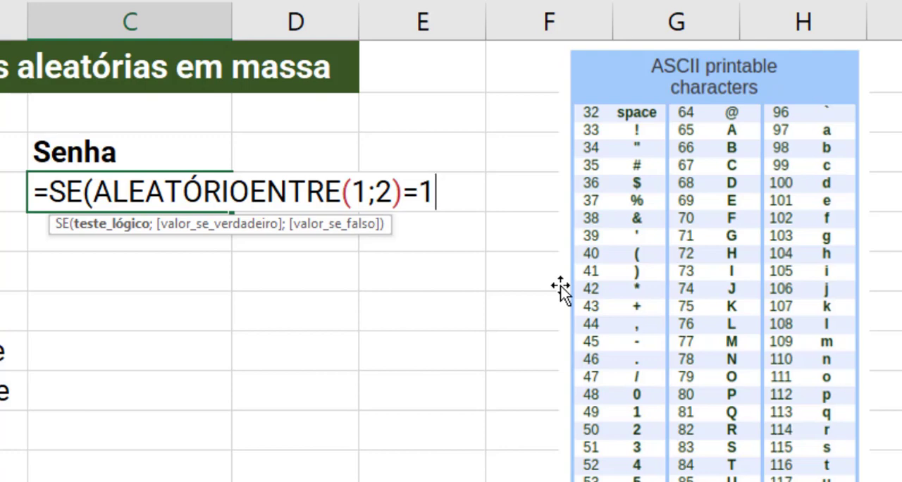
{"action": "type", "text": ";"}
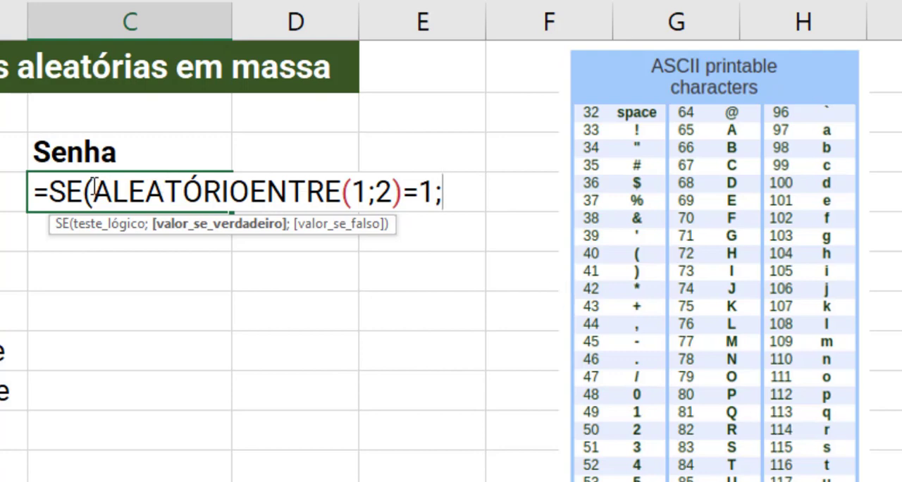
{"action": "left_click_drag", "start_coordinate": [94, 188], "coordinate": [371, 189]}
{"action": "left_click_drag", "start_coordinate": [377, 188], "coordinate": [411, 189]}
{"action": "left_click", "coordinate": [410, 192]}
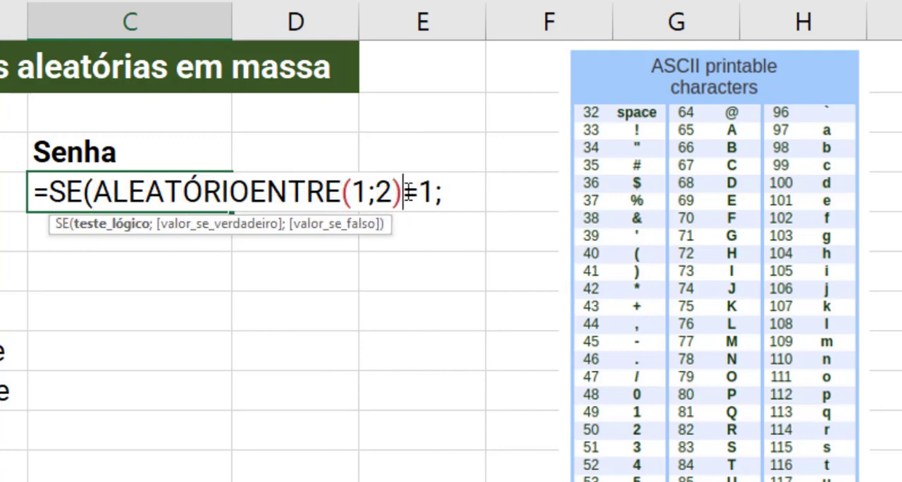
{"action": "left_click_drag", "start_coordinate": [95, 189], "coordinate": [434, 193]}
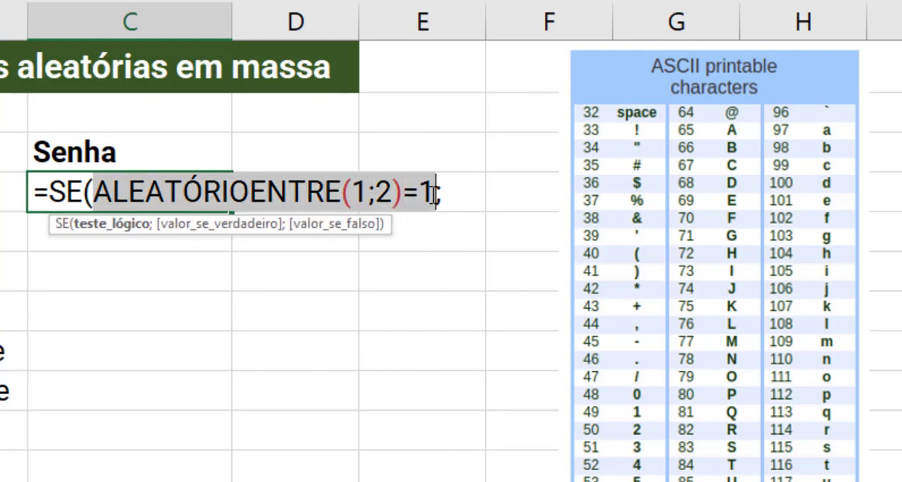
{"action": "left_click", "coordinate": [434, 195]}
{"action": "left_click", "coordinate": [448, 193]}
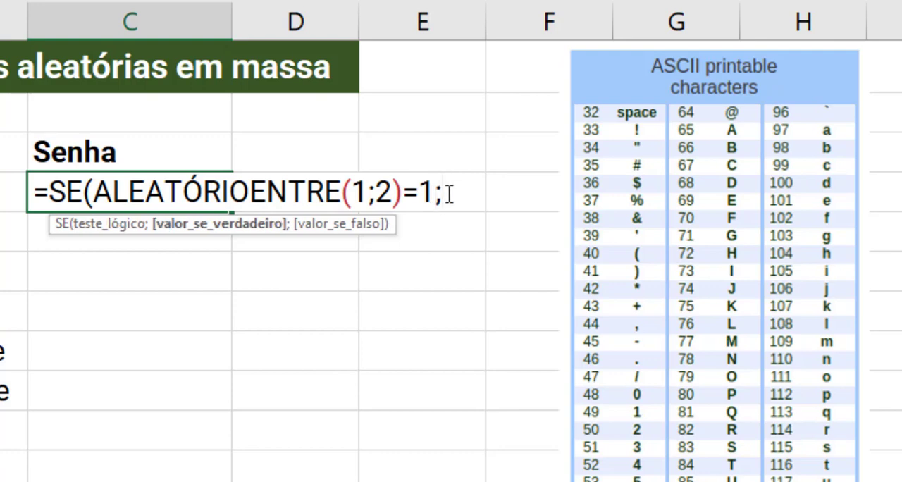
- Add ALEATÓRIOENTRE(48;57) as the SE function's value-if-true argument and begin its value-if-false argument
{"action": "type", "text": "AL"}
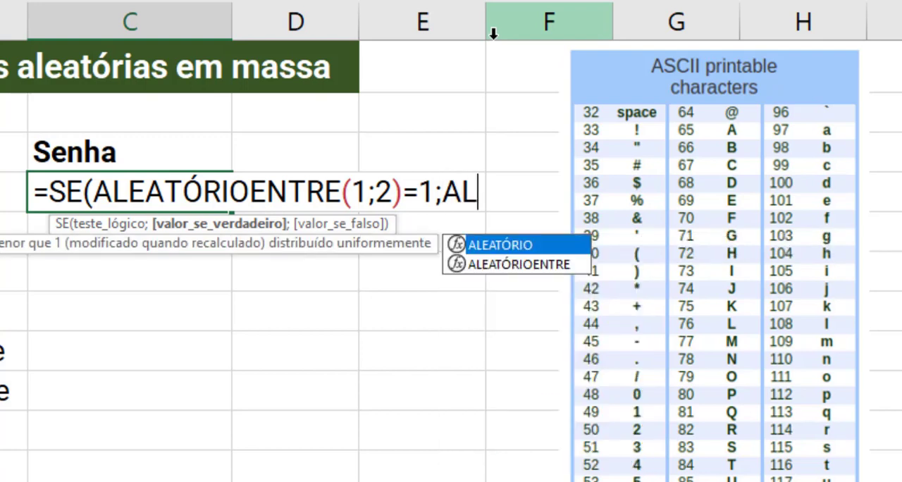
{"action": "type", "text": "E"}
{"action": "key", "text": "Down"}
{"action": "key", "text": "Tab"}
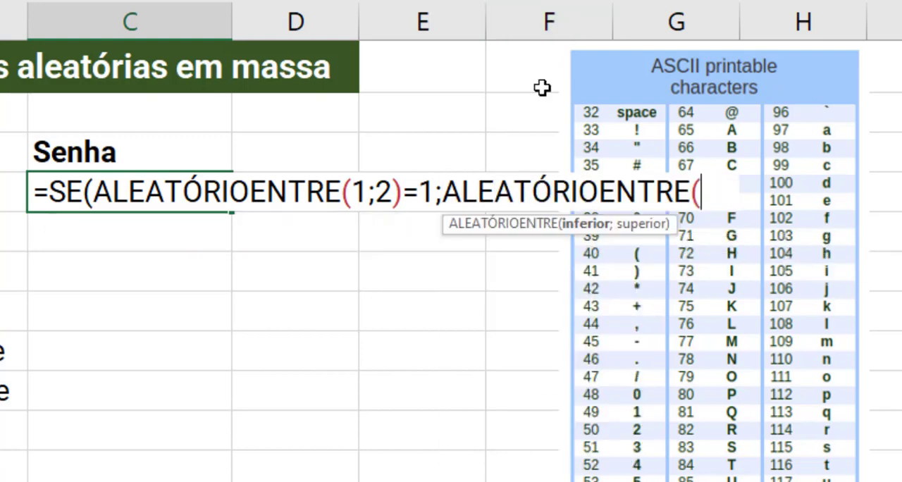
{"action": "type", "text": "48;"}
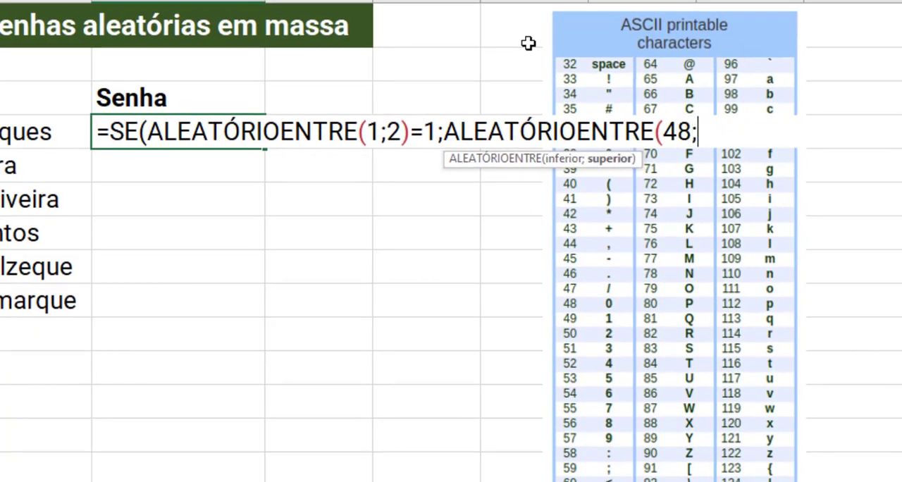
{"action": "type", "text": "57)"}
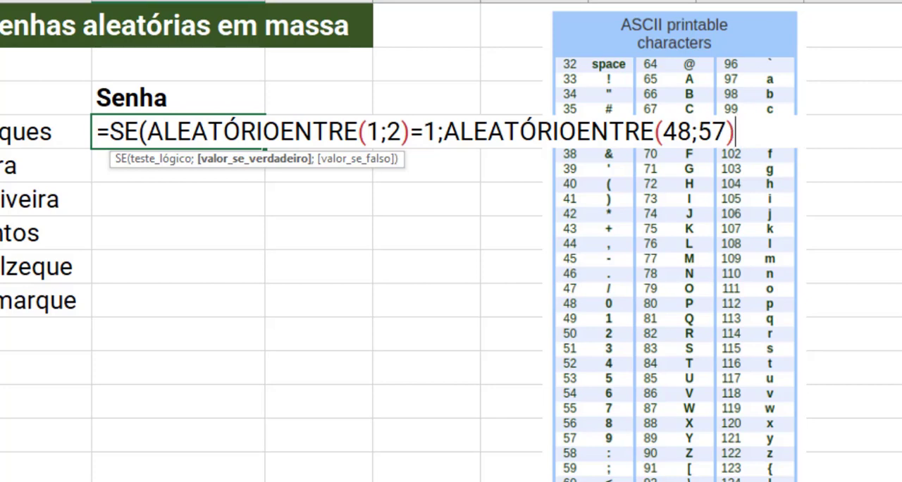
{"action": "type", "text": ";"}
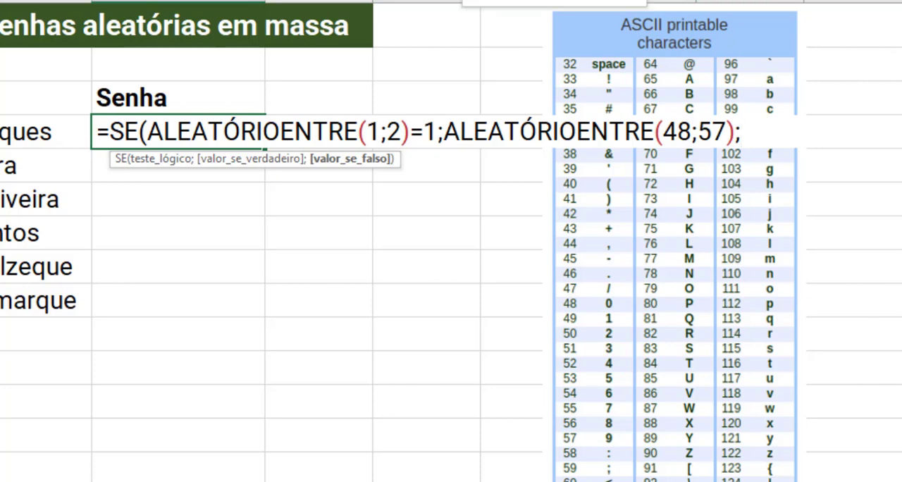
{"action": "type", "text": "ALE"}
- Complete C4's SE function with ALEATÓRIOENTRE(97;122) as the value-if-false argument, enter the formula and recalculate the sheet
{"action": "key", "text": "Down"}
{"action": "key", "text": "Tab"}
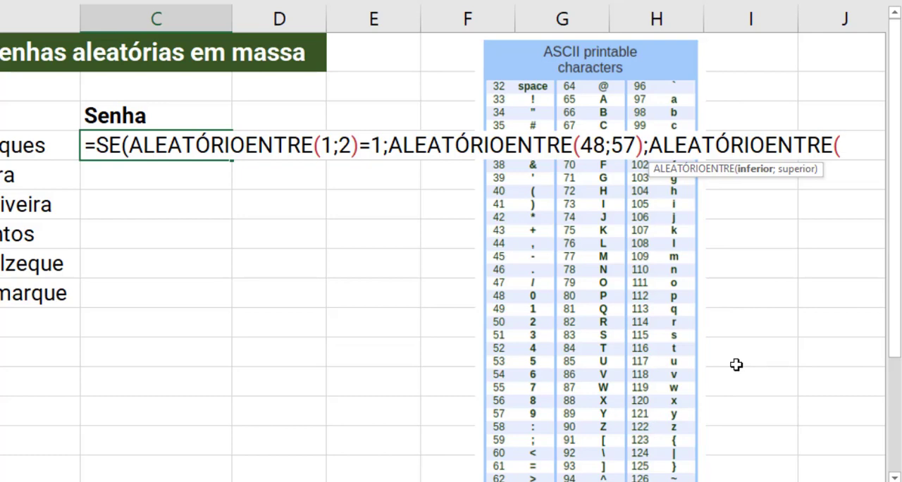
{"action": "type", "text": "97;"}
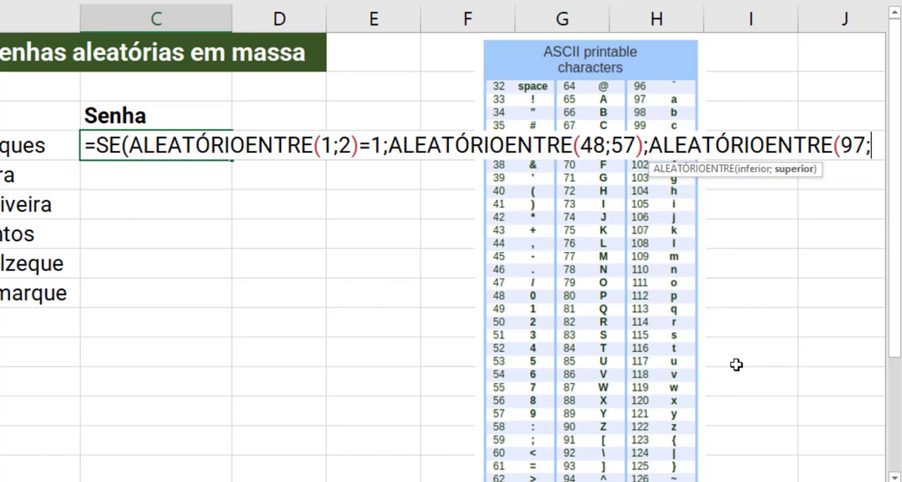
{"action": "type", "text": "122)"}
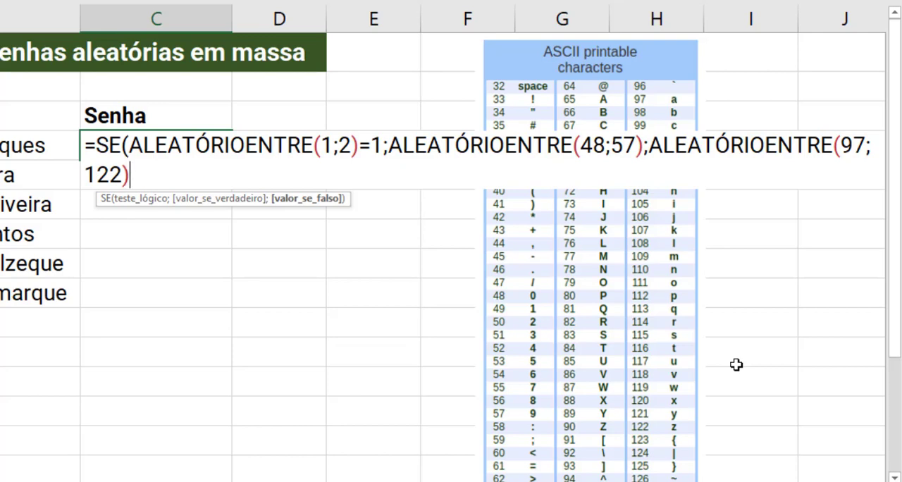
{"action": "type", "text": ")"}
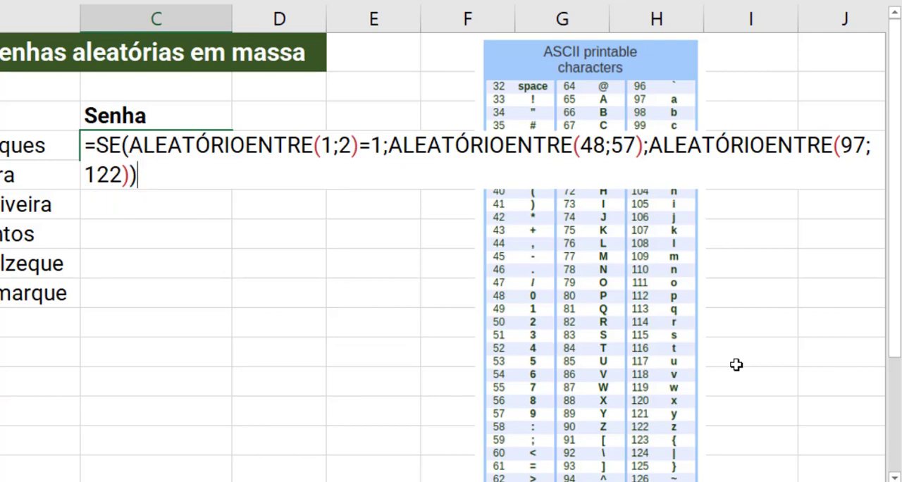
{"action": "key", "text": "Return"}
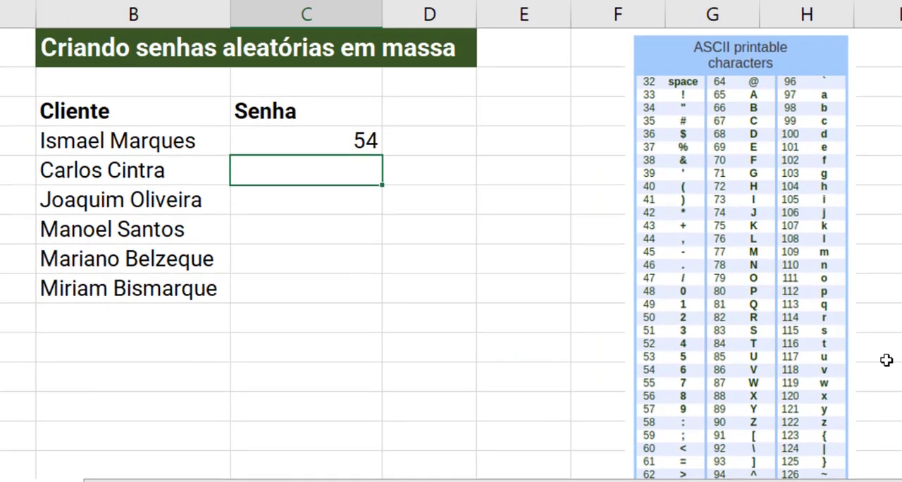
{"action": "left_click", "coordinate": [347, 135]}
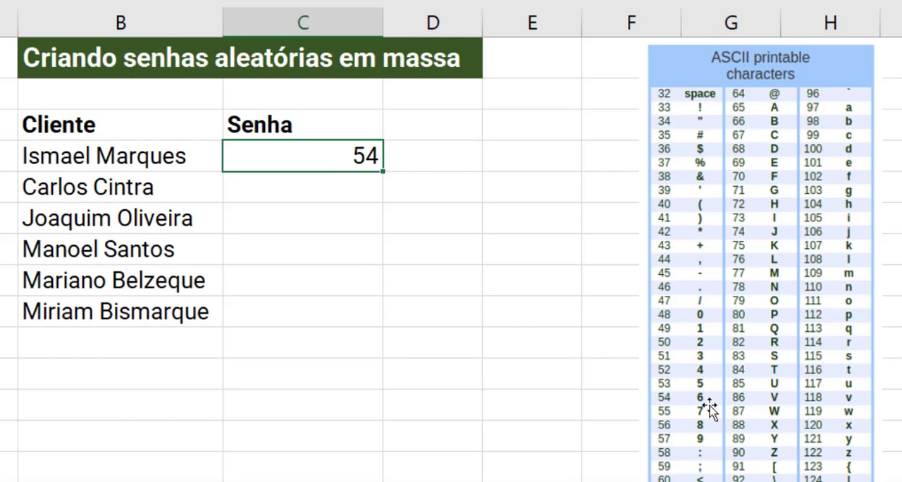
{"action": "key", "text": "F9"}
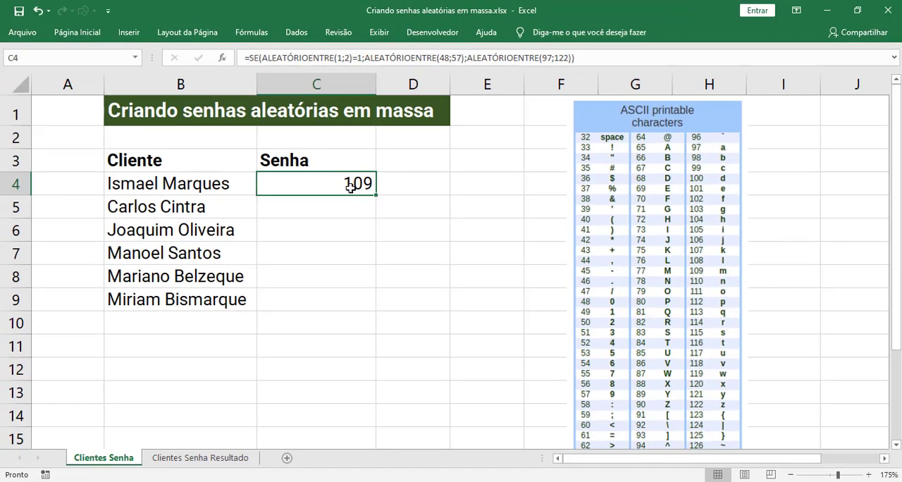
- Wrap C4's whole SE formula in a CARACT function so it returns a character instead of a code
{"action": "double_click", "coordinate": [350, 187]}
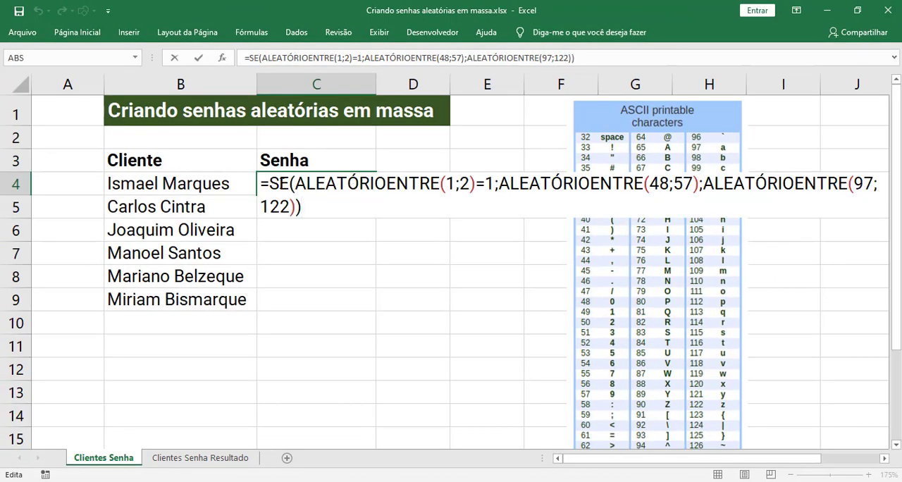
{"action": "type", "text": "CAR"}
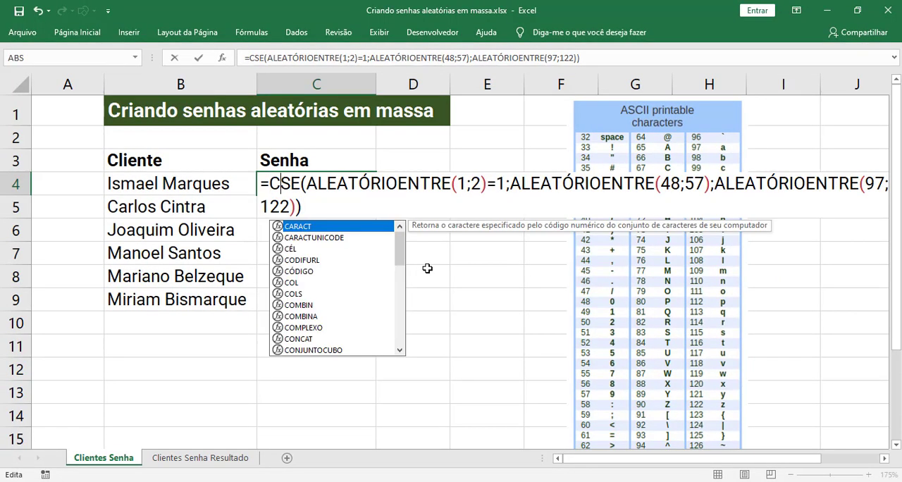
{"action": "key", "text": "Tab"}
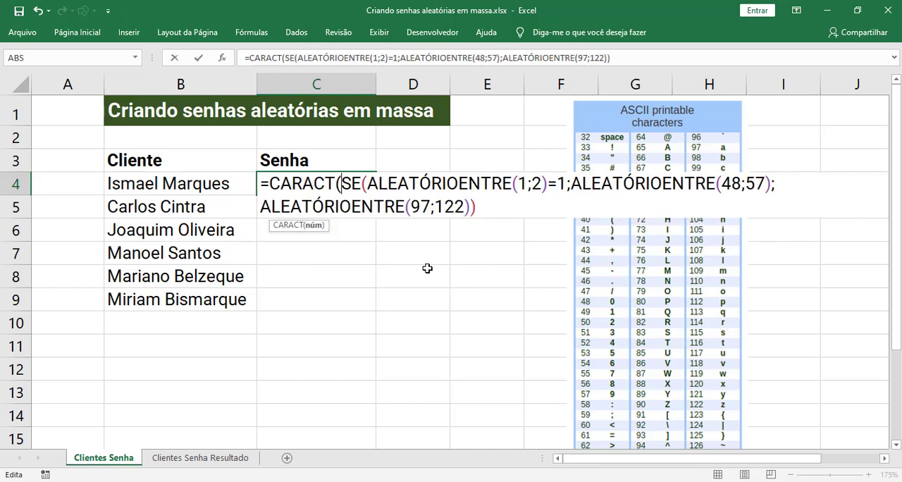
{"action": "key", "text": "End"}
{"action": "type", "text": ")"}
{"action": "key", "text": "Return"}
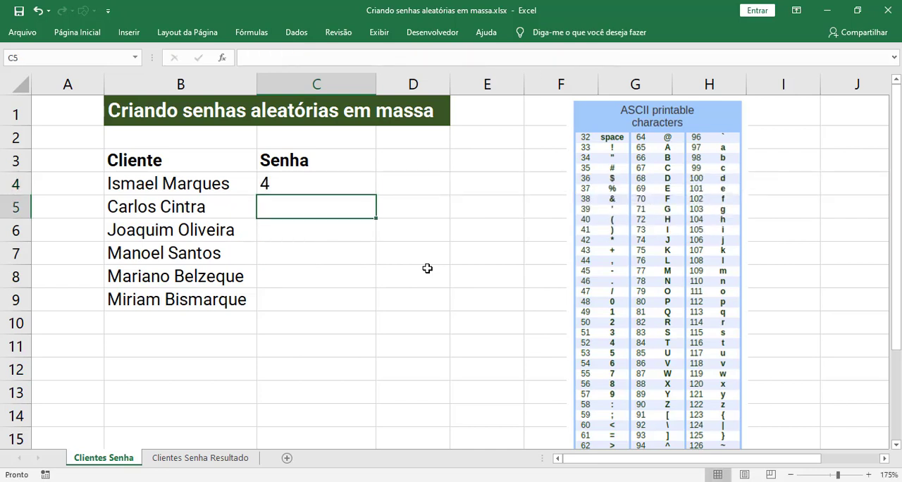
- Recalculate the sheet repeatedly to examine the random characters that C4's CARACT formula returns
{"action": "left_click", "coordinate": [312, 186]}
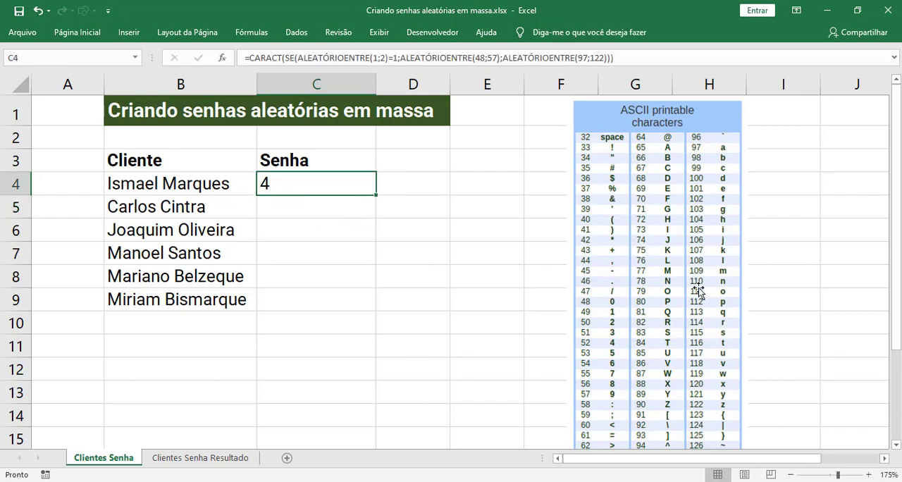
{"action": "key", "text": "F9"}
{"action": "key", "text": "F9"}
{"action": "key", "text": "F9"}
{"action": "key", "text": "F9"}
{"action": "key", "text": "F9"}
{"action": "key", "text": "F9"}
{"action": "key", "text": "F9"}
{"action": "key", "text": "F9"}
{"action": "key", "text": "F9"}
- Expand the formula bar and append the & concatenation operator to the end of C4's formula
{"action": "left_click", "coordinate": [633, 58]}
{"action": "key", "text": "ctrl+shift+u"}
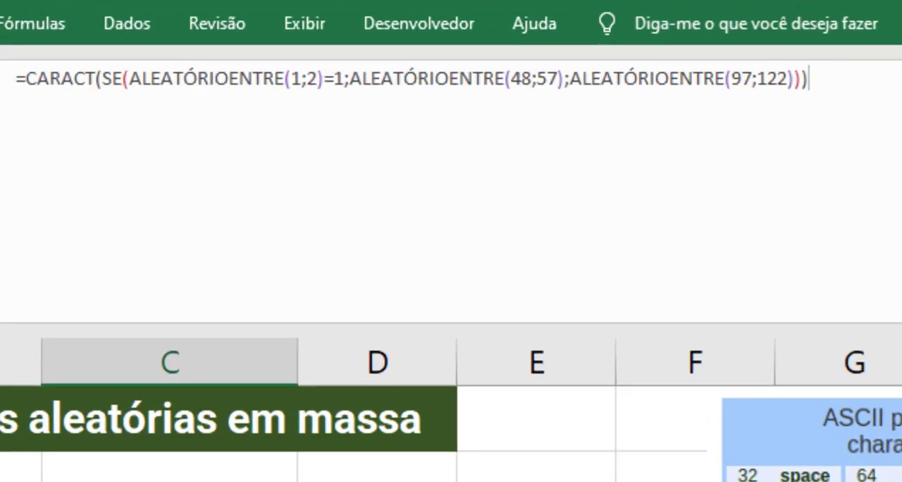
{"action": "type", "text": "&"}
{"action": "left_click_drag", "start_coordinate": [809, 81], "coordinate": [823, 81]}
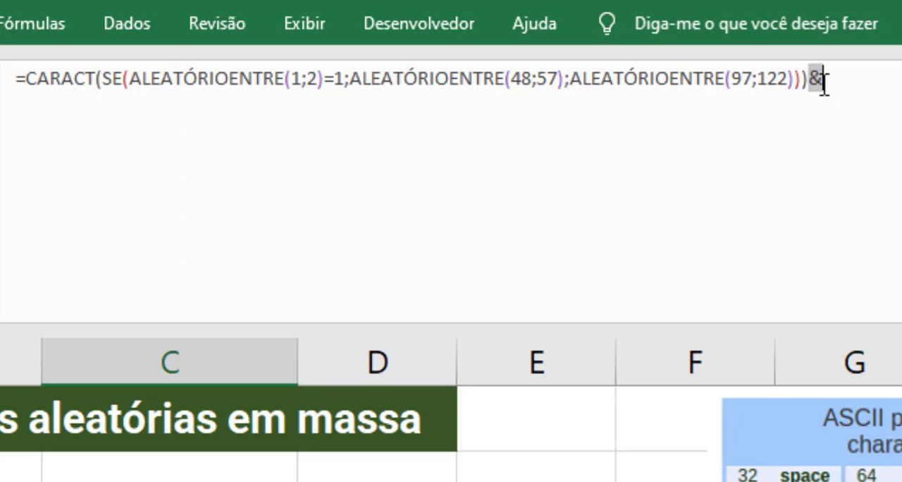
{"action": "left_click", "coordinate": [863, 92]}
- Copy C4's CARACT expression from after the equals sign through the trailing &, and return to the formula's end
{"action": "key", "text": "Home"}
{"action": "key", "text": "Right"}
{"action": "key", "text": "shift+End"}
{"action": "key", "text": "ctrl+c"}
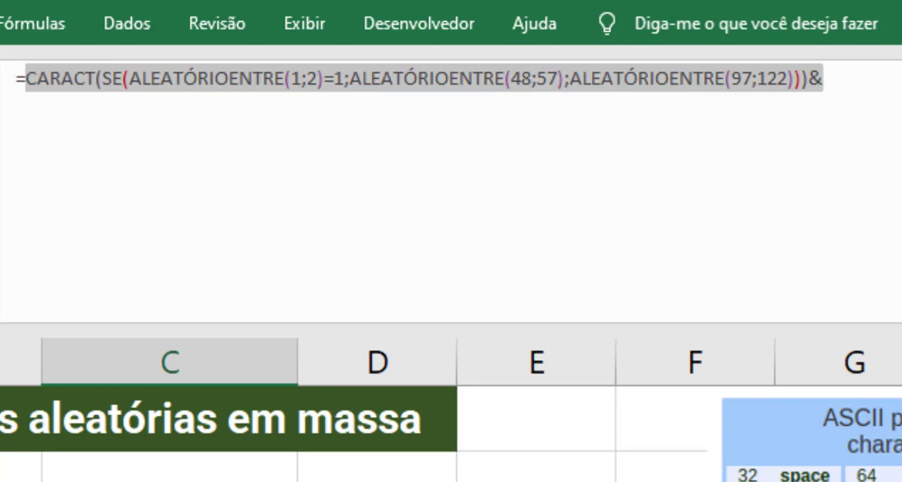
{"action": "key", "text": "End"}
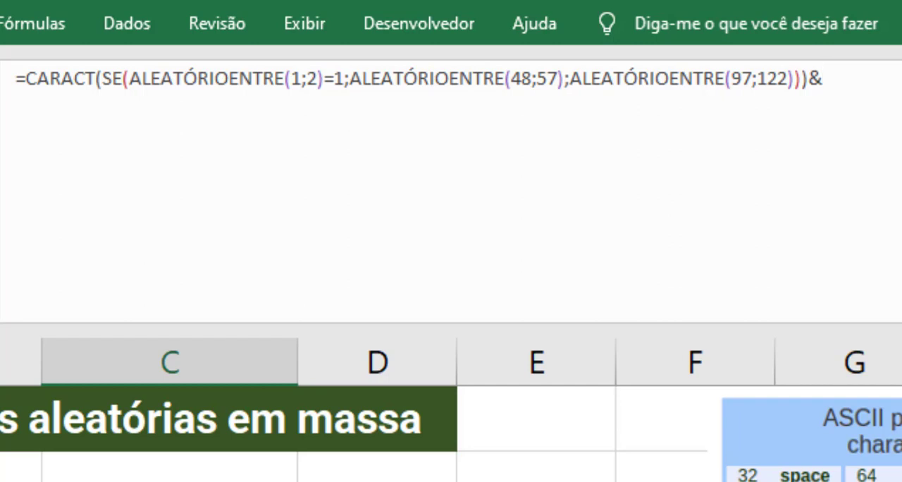
{"action": "key", "text": "Left"}
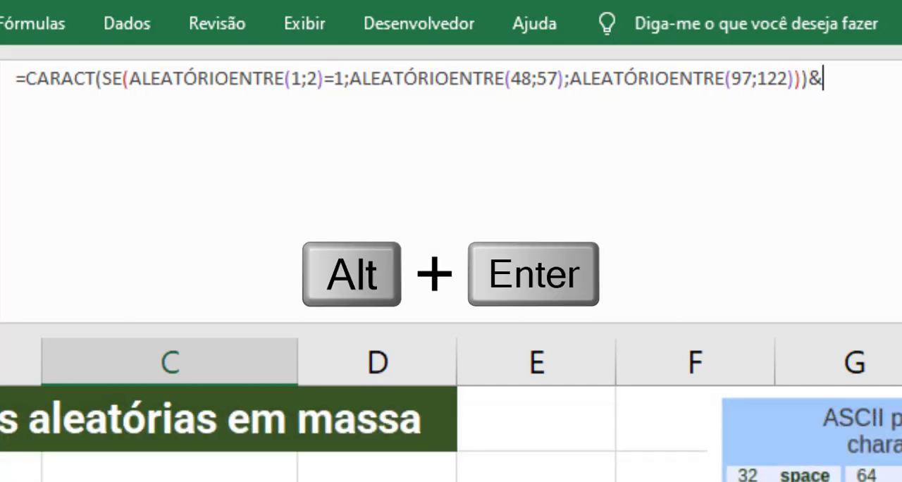
- Paste the copied CARACT expression five times on separate lines of C4's formula, remove the final & and enter the formula
{"action": "key", "text": "alt"}
{"action": "key", "text": "alt+Return"}
{"action": "key", "text": "ctrl+v"}
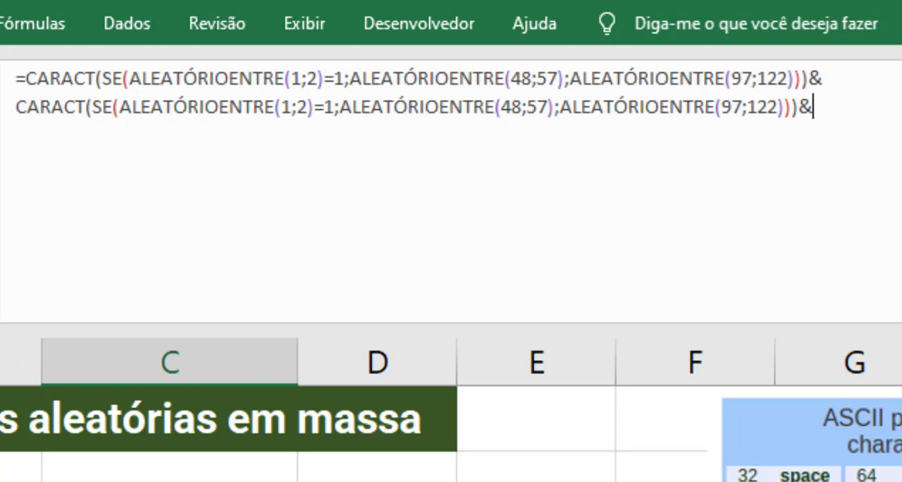
{"action": "key", "text": "alt+Return"}
{"action": "key", "text": "ctrl+v"}
{"action": "key", "text": "alt+Return"}
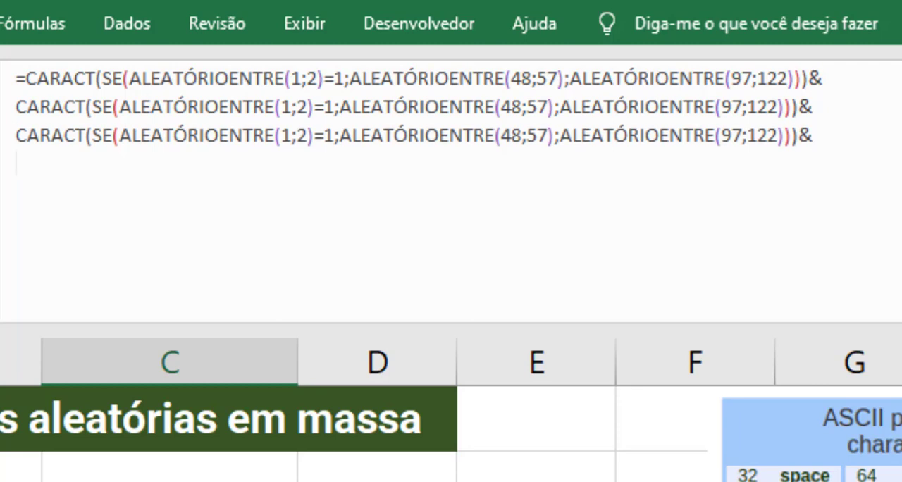
{"action": "key", "text": "ctrl+v"}
{"action": "key", "text": "alt+Return"}
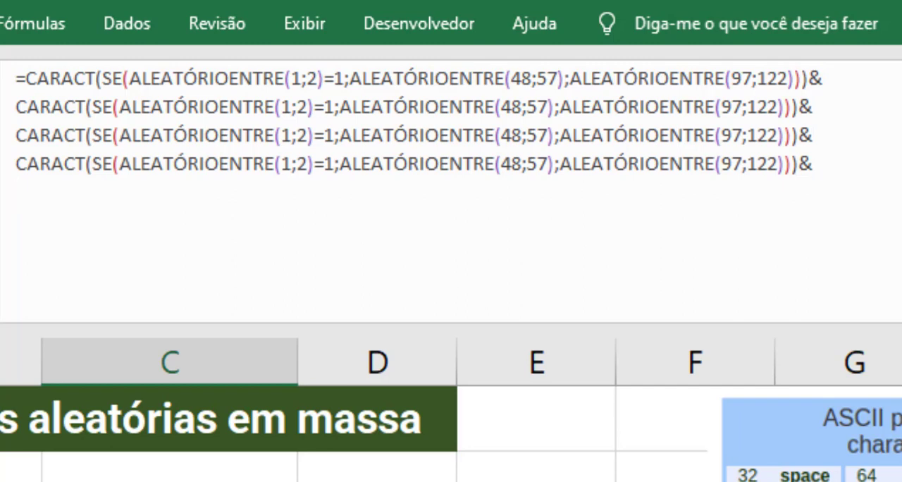
{"action": "key", "text": "ctrl+v"}
{"action": "key", "text": "alt+Return"}
{"action": "key", "text": "ctrl+v"}
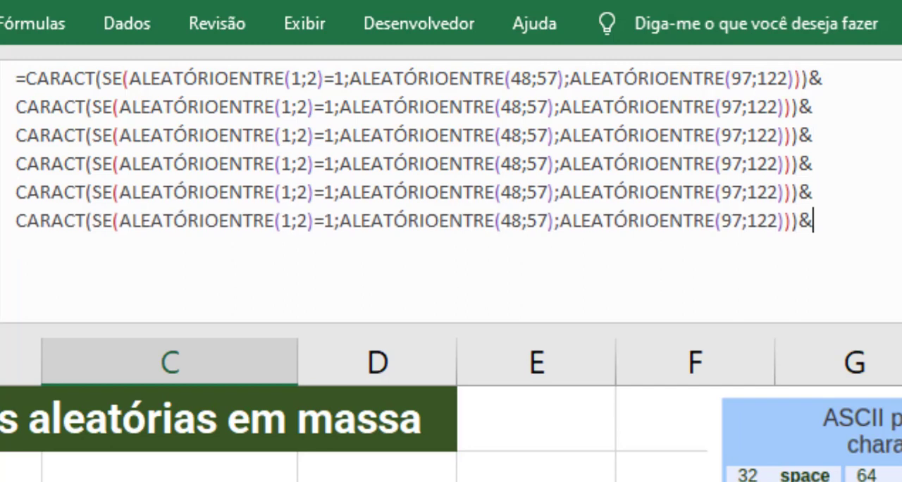
{"action": "key", "text": "BackSpace"}
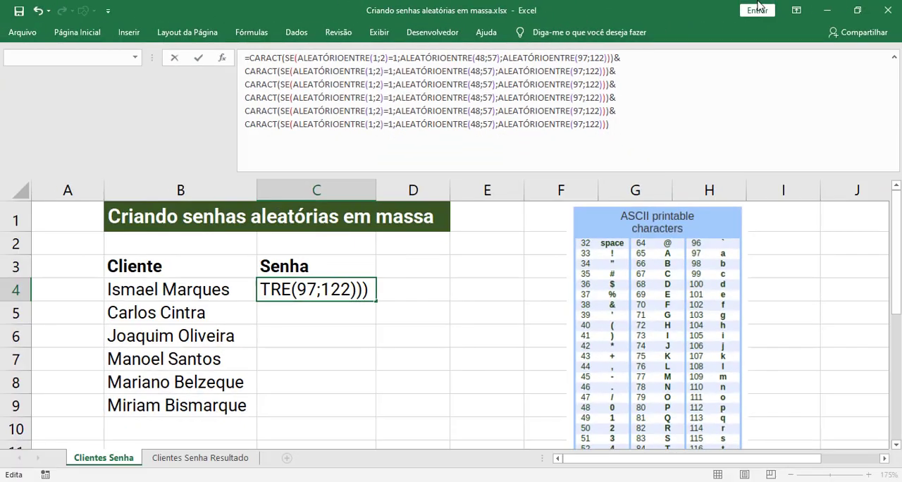
{"action": "key", "text": "Return"}
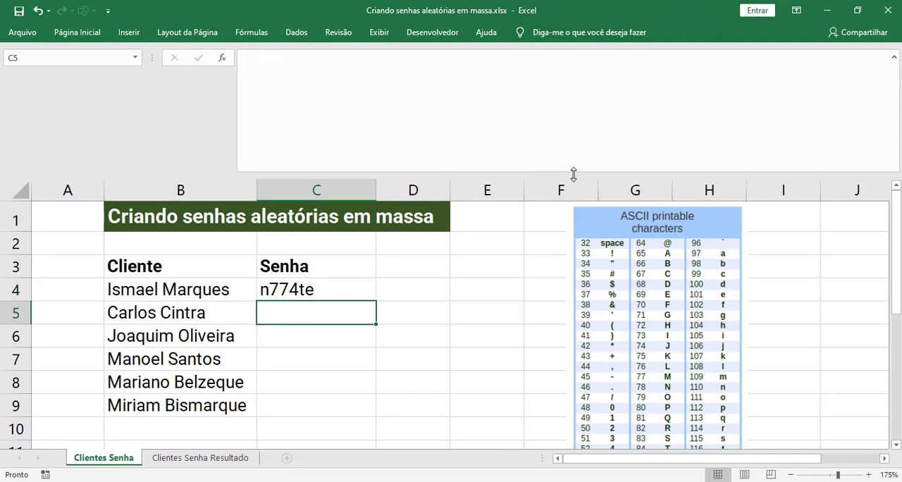
- Collapse the formula bar and fill C4's password formula down the Senha column to C9
{"action": "left_click_drag", "start_coordinate": [577, 152], "coordinate": [579, 43]}
{"action": "left_click", "coordinate": [338, 290]}
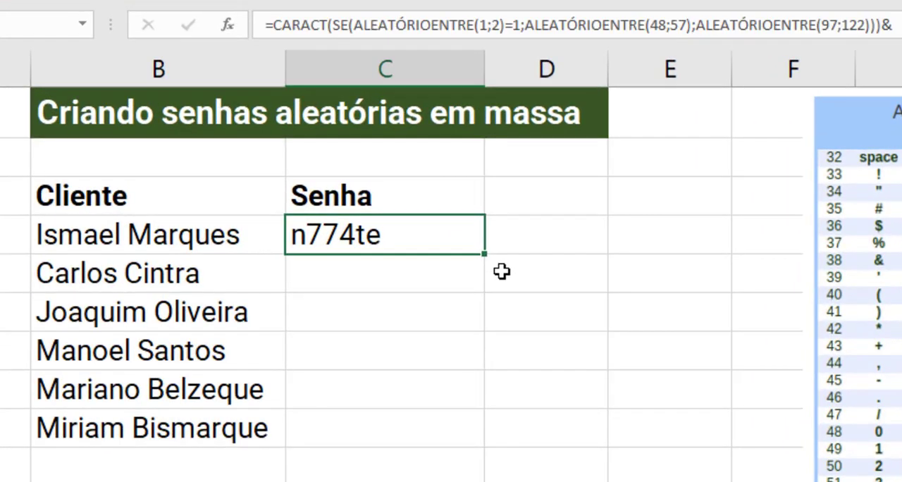
{"action": "double_click", "coordinate": [484, 252]}
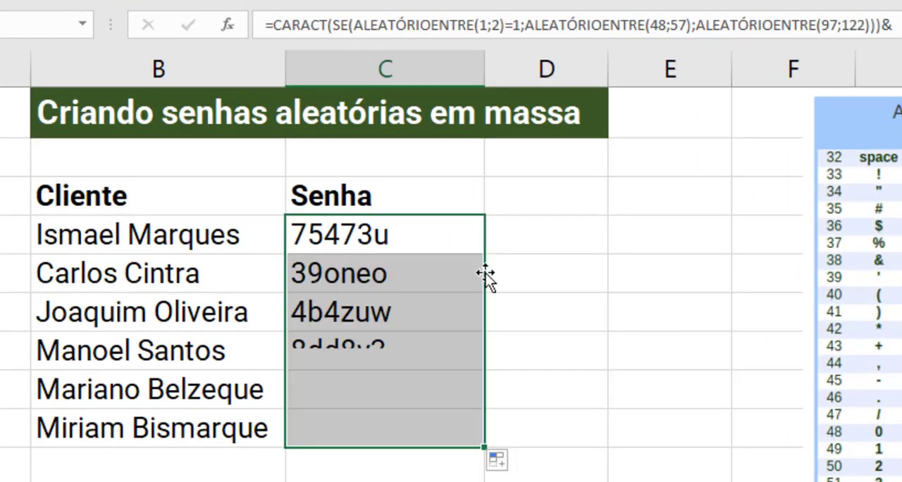
{"action": "left_click", "coordinate": [560, 327]}
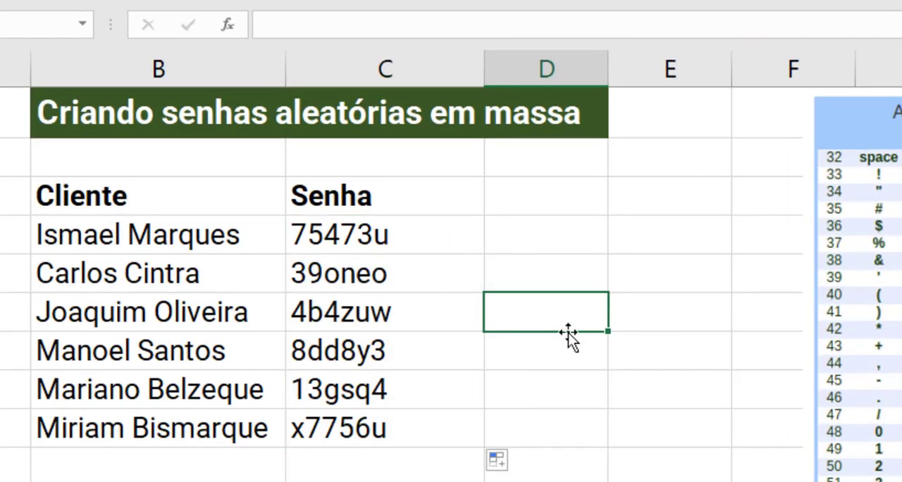
- Recalculate the sheet repeatedly to examine how the random passwords in the Senha column change
{"action": "double_click", "coordinate": [586, 285]}
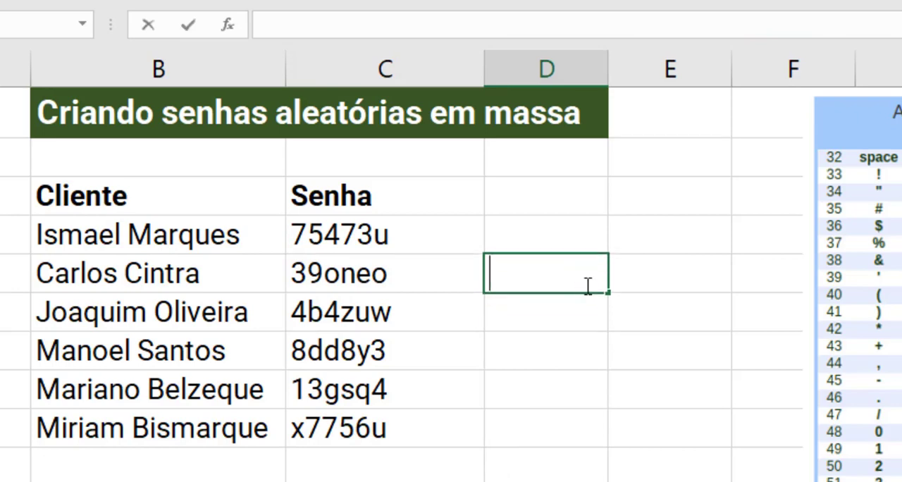
{"action": "left_click", "coordinate": [565, 341]}
{"action": "double_click", "coordinate": [562, 241]}
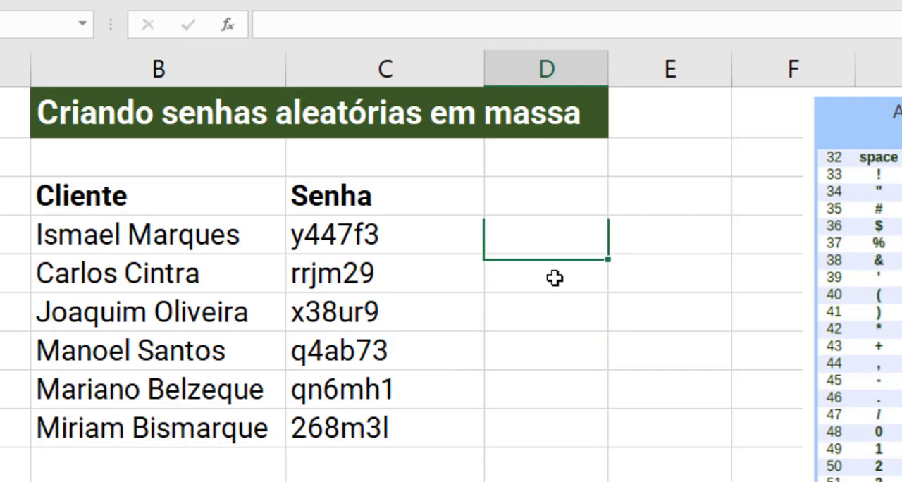
{"action": "left_click", "coordinate": [556, 277]}
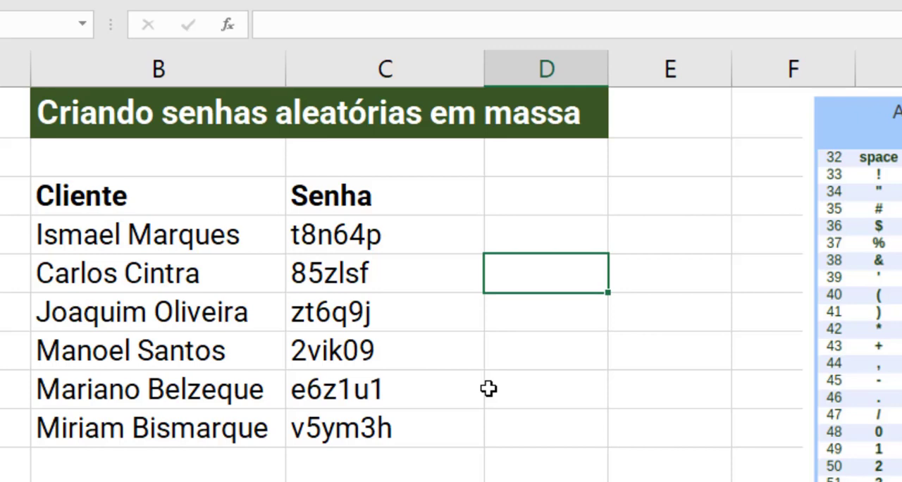
{"action": "key", "text": "F9"}
{"action": "key", "text": "F9"}
{"action": "key", "text": "F9"}
{"action": "key", "text": "F9"}
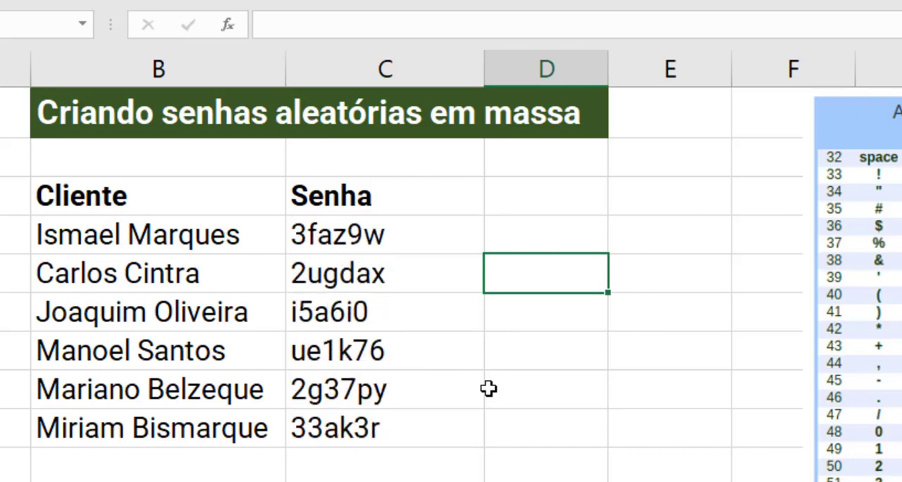
{"action": "key", "text": "F9"}
{"action": "key", "text": "F9"}
{"action": "key", "text": "F9"}
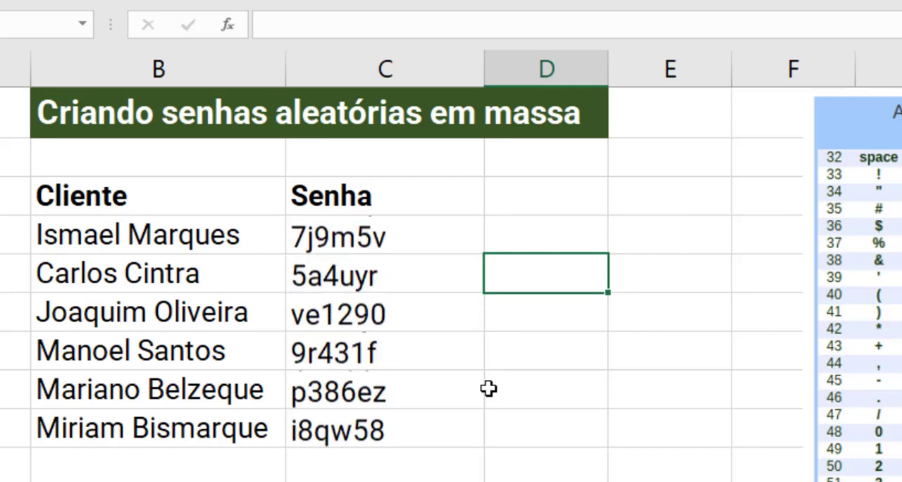
{"action": "key", "text": "F9"}
{"action": "key", "text": "F9"}
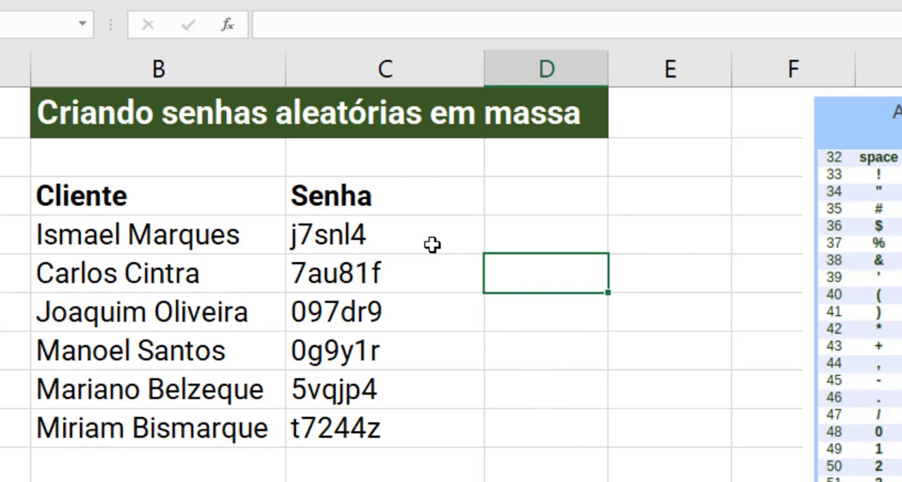
- Copy the generated passwords in C4:C9 and paste them as values only into D4:D9
{"action": "left_click_drag", "start_coordinate": [421, 232], "coordinate": [421, 428]}
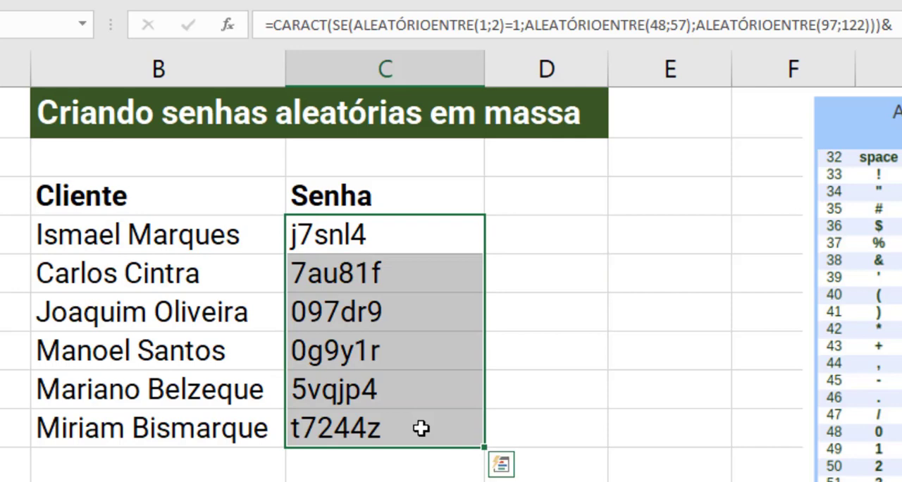
{"action": "key", "text": "ctrl+c"}
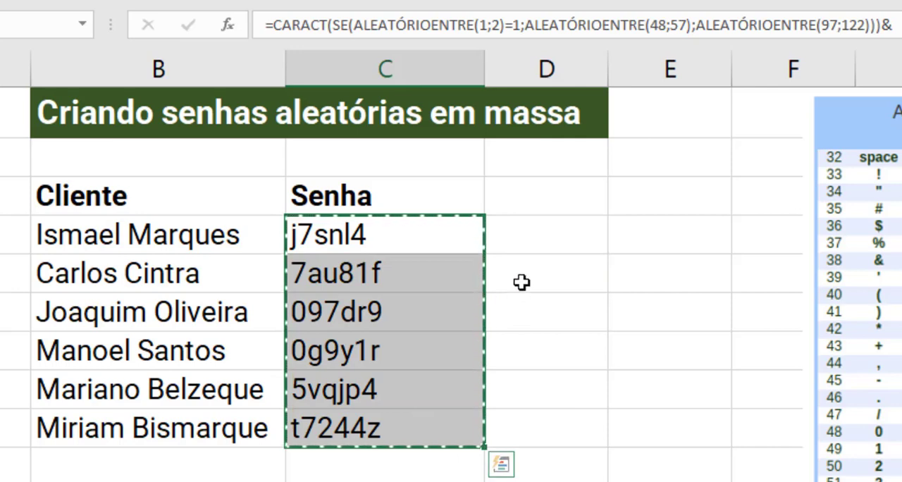
{"action": "left_click", "coordinate": [526, 232]}
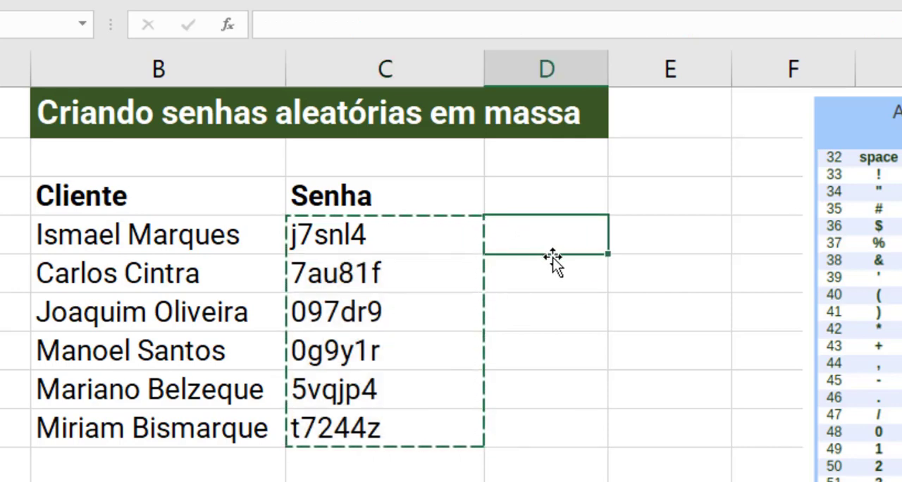
{"action": "key", "text": "ctrl+v"}
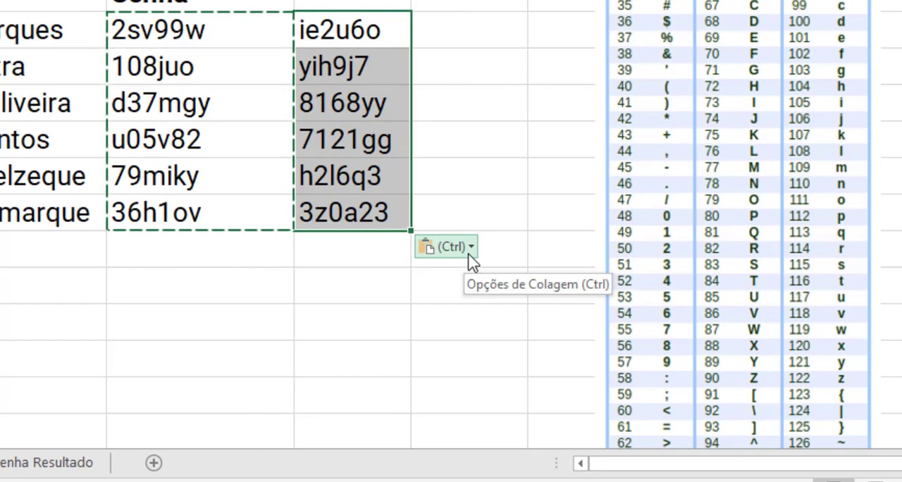
{"action": "left_click", "coordinate": [619, 447]}
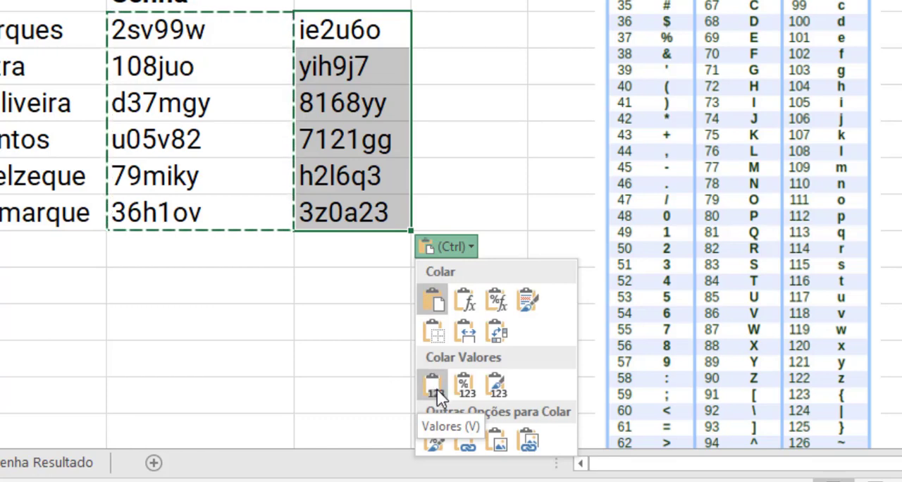
{"action": "key", "text": "ctrl+v"}
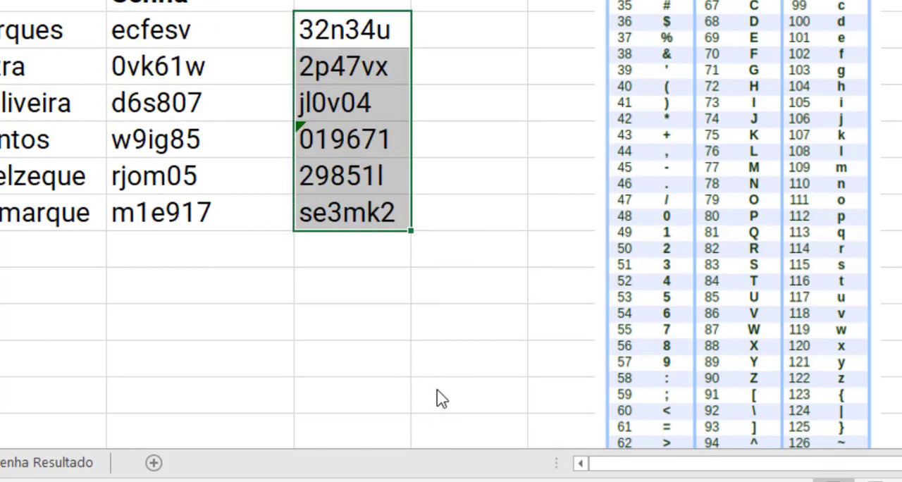
{"action": "left_click", "coordinate": [443, 321]}
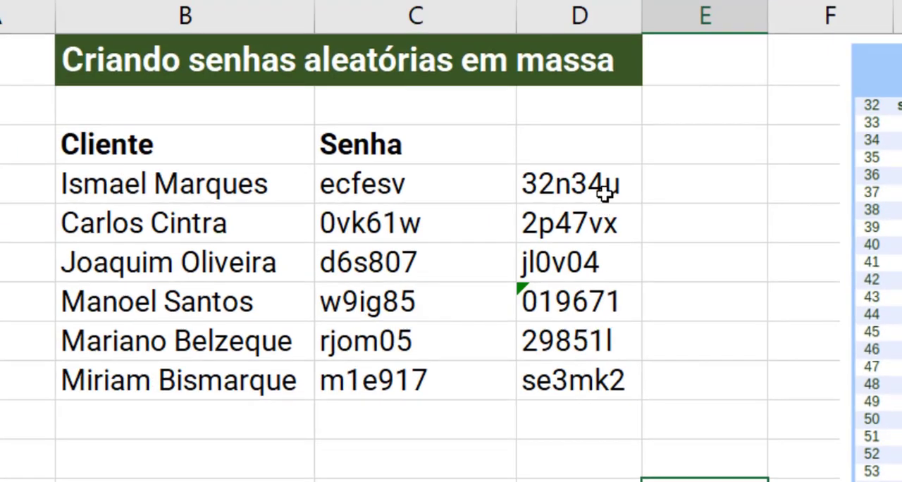
- Ignore the number-stored-as-text error flagged on the pasted password in D7
{"action": "left_click", "coordinate": [593, 310]}
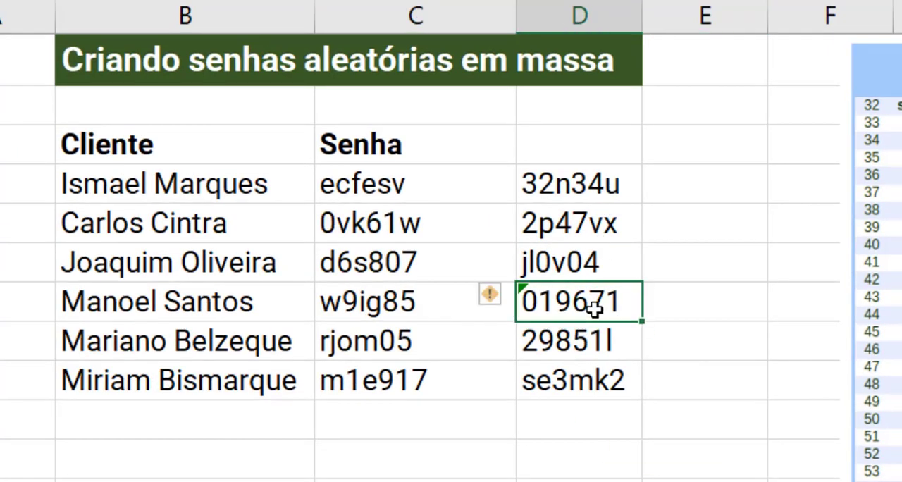
{"action": "left_click", "coordinate": [499, 293]}
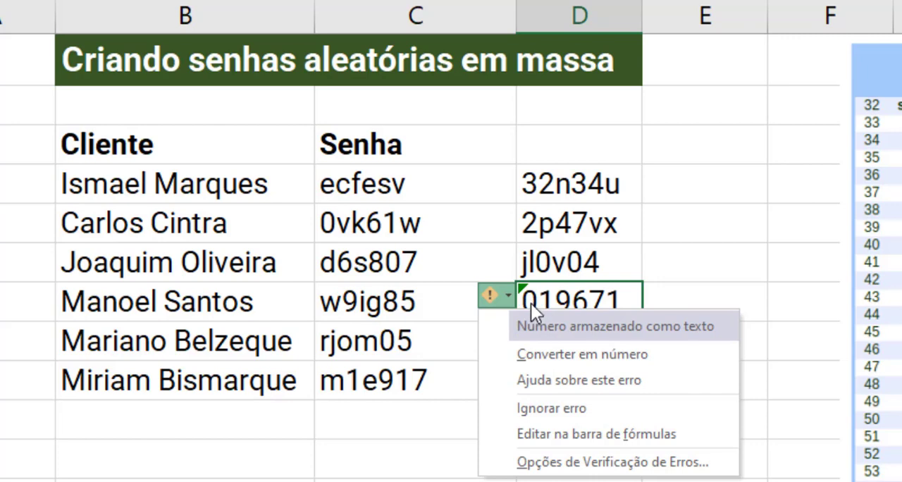
{"action": "left_click", "coordinate": [585, 407]}
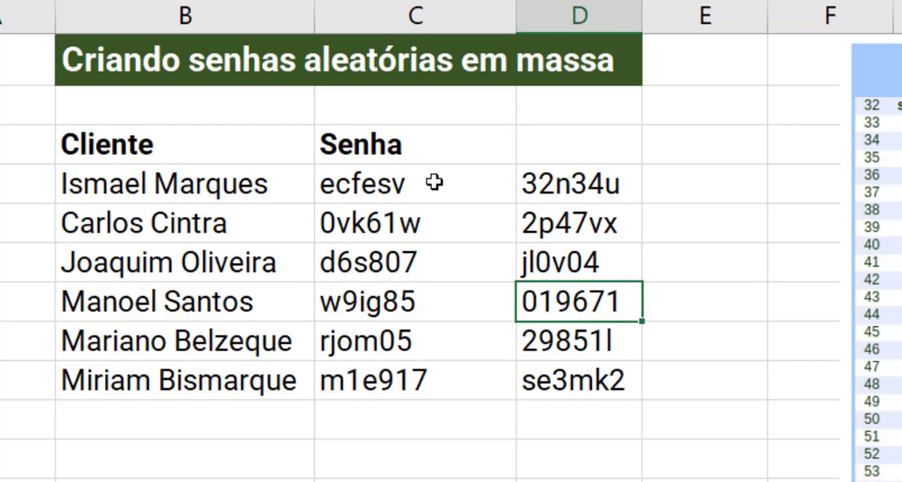
- Copy the Senha header from C3 into D3 and delete the formula-driven column C
{"action": "left_click", "coordinate": [429, 143]}
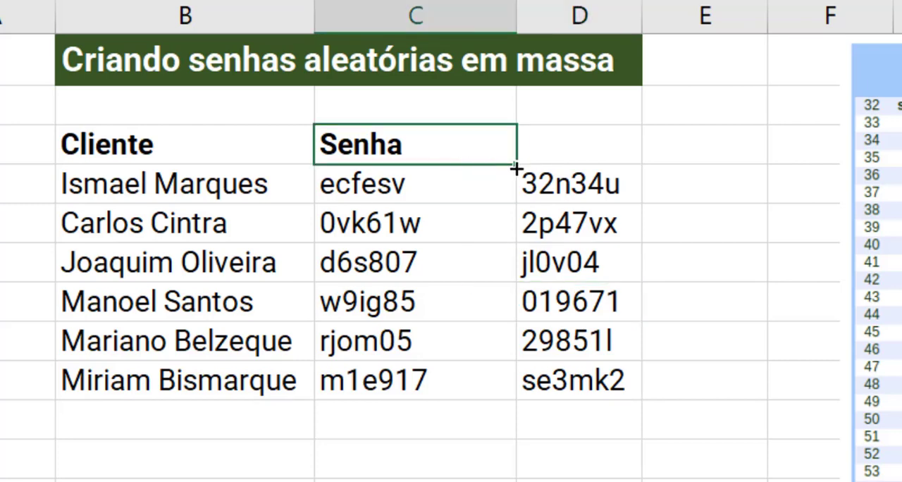
{"action": "left_click_drag", "start_coordinate": [516, 167], "coordinate": [599, 152]}
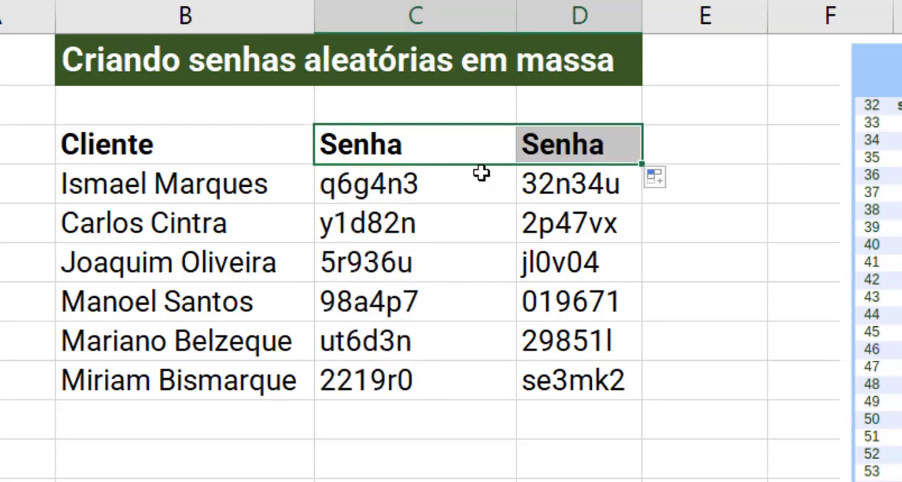
{"action": "left_click", "coordinate": [502, 180]}
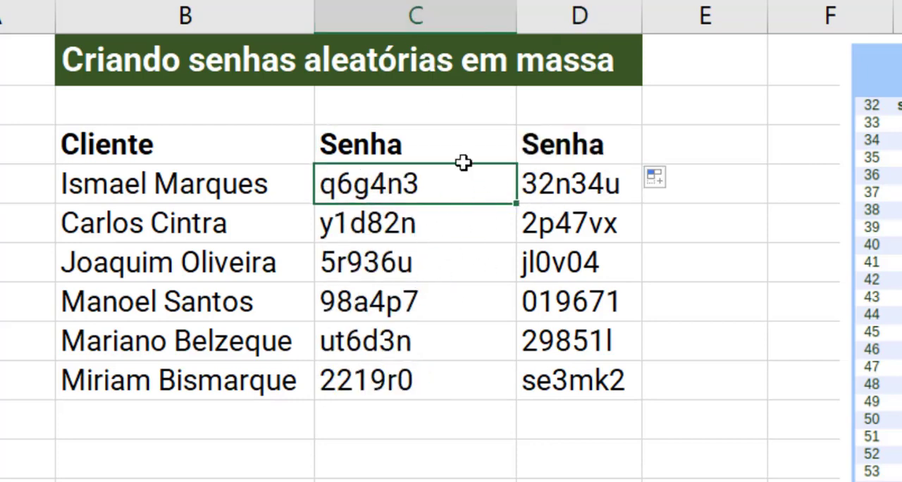
{"action": "left_click", "coordinate": [455, 5]}
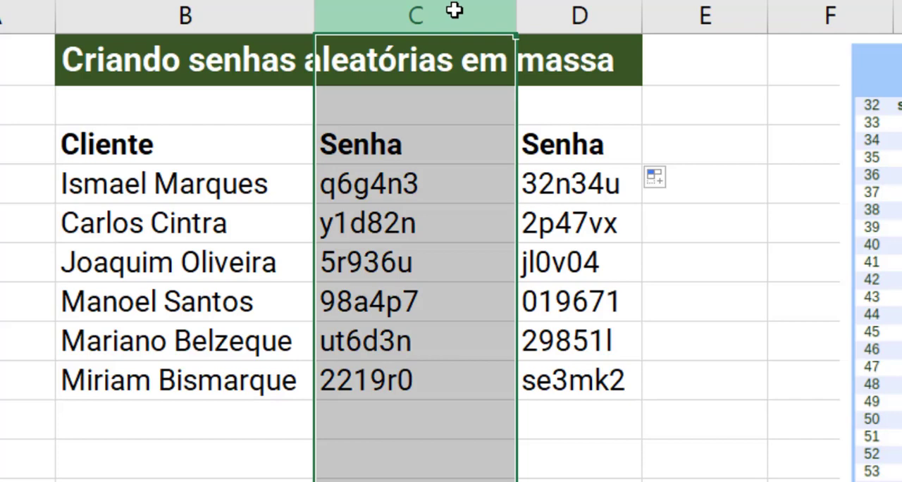
{"action": "key", "text": "ctrl+minus"}
{"action": "left_click", "coordinate": [506, 224]}
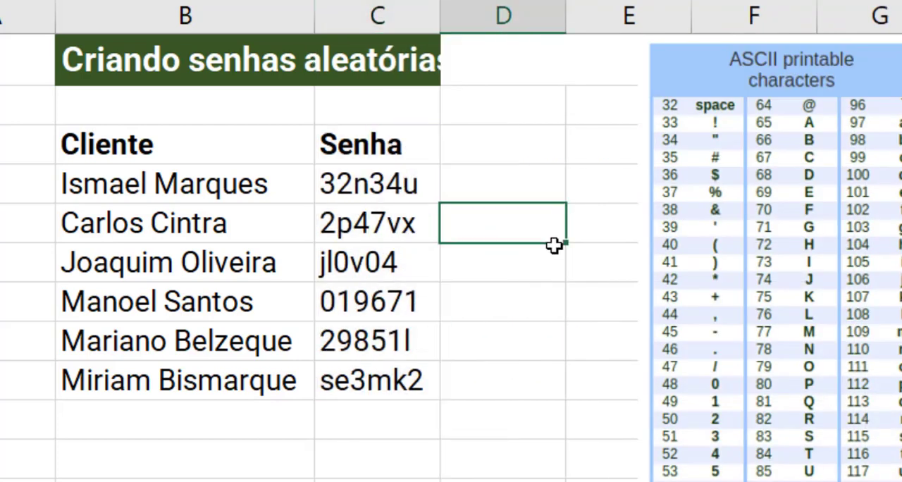
- Check the fixed passwords in column C and widen the column until the whole sheet title fits in its green banner
{"action": "left_click", "coordinate": [409, 369]}
{"action": "left_click", "coordinate": [393, 223]}
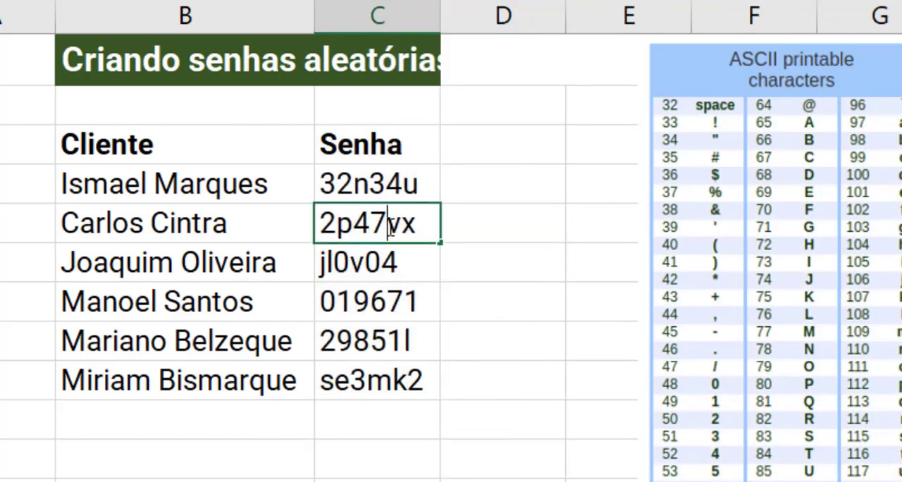
{"action": "left_click", "coordinate": [382, 263]}
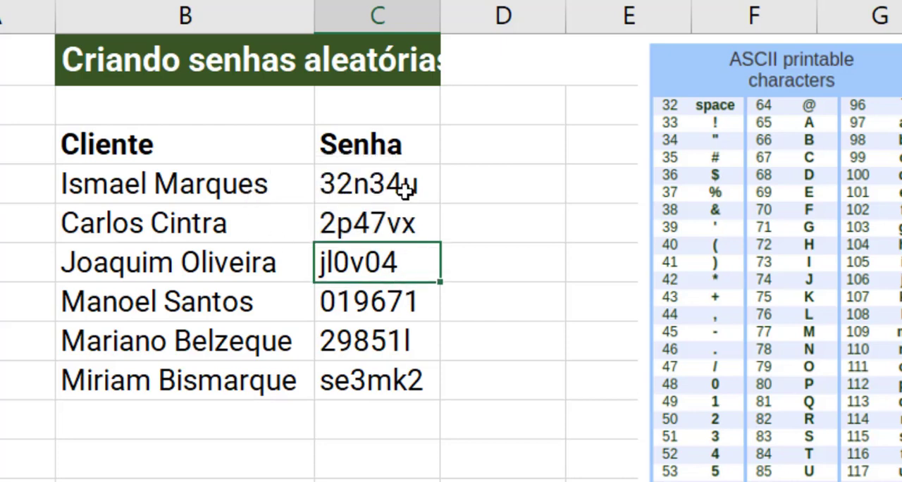
{"action": "left_click", "coordinate": [405, 190]}
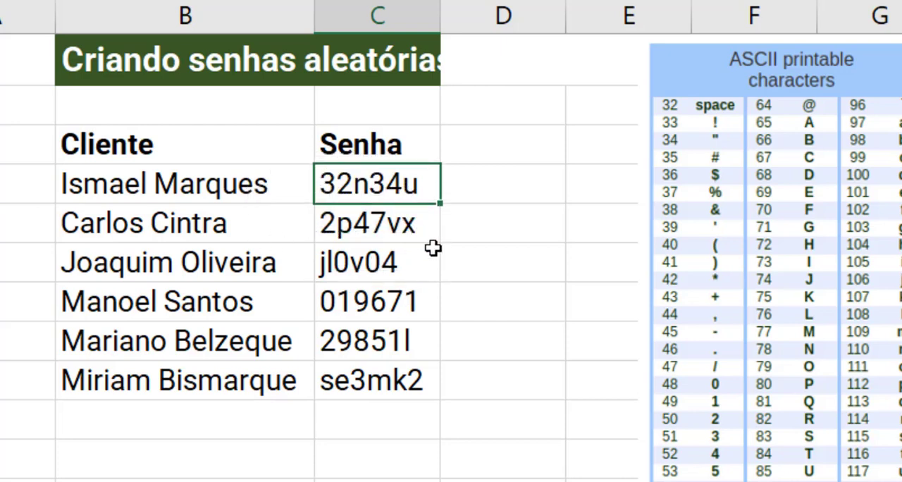
{"action": "left_click", "coordinate": [518, 279]}
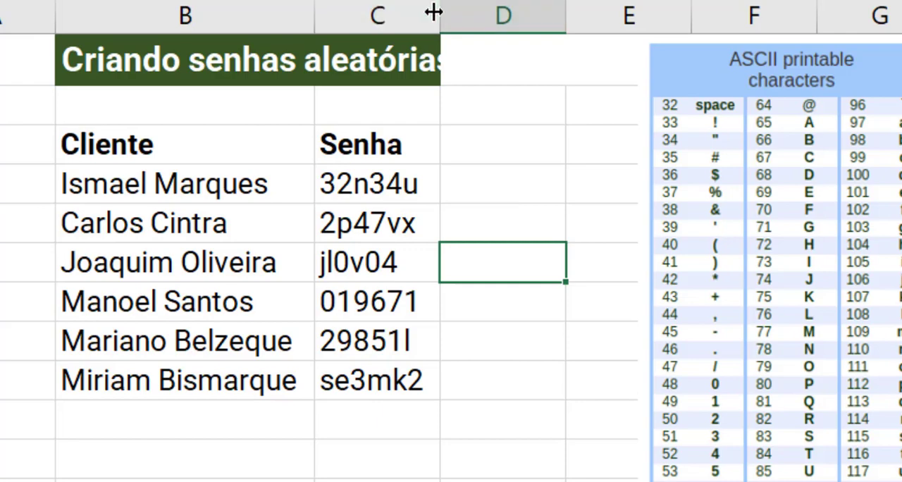
{"action": "left_click_drag", "start_coordinate": [433, 12], "coordinate": [660, 10]}
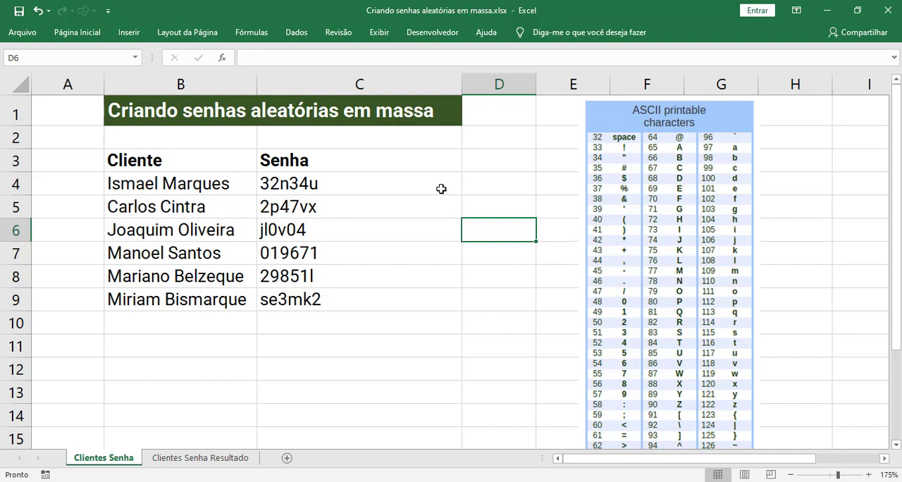
{"action": "left_click", "coordinate": [630, 202]}
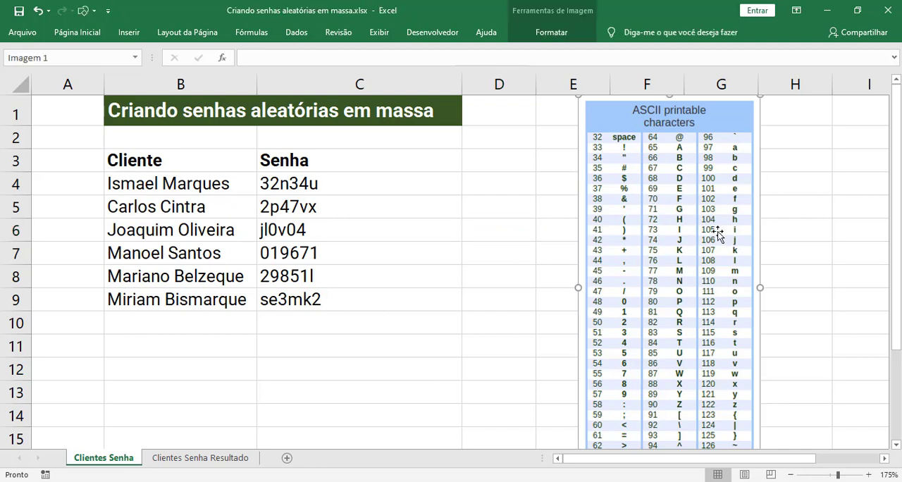
{"action": "left_click", "coordinate": [793, 252]}
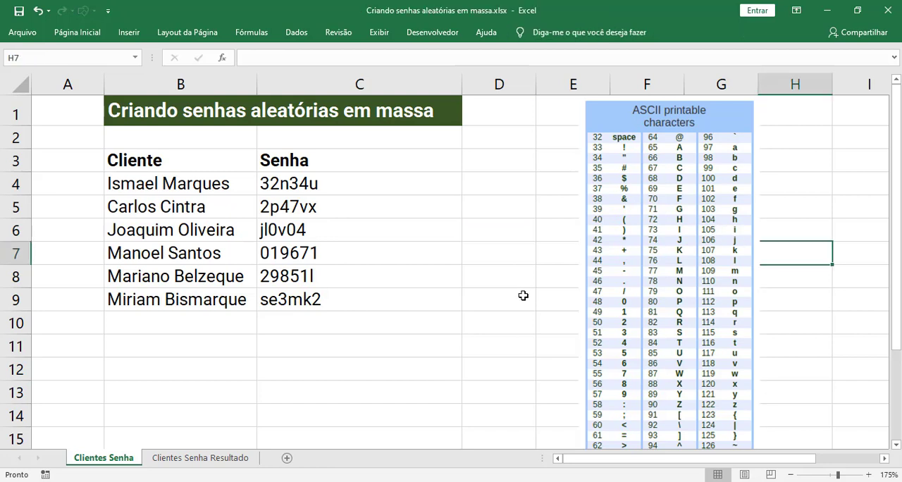
{"action": "left_click", "coordinate": [512, 293]}
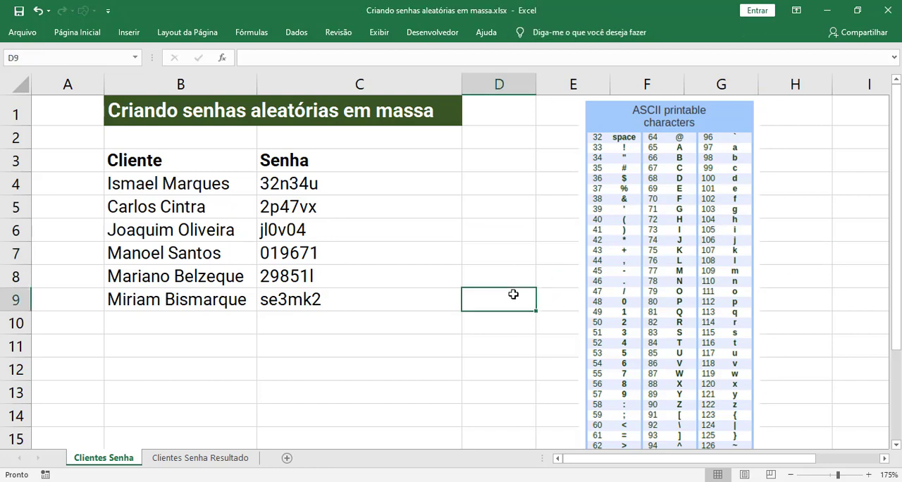